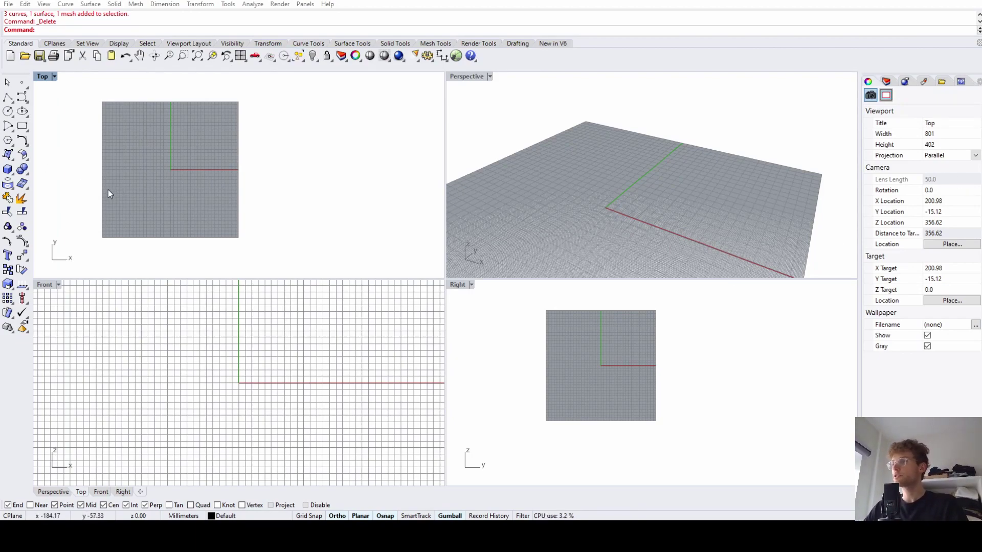
Maximize the Top view and start a polyline with a 200 mm vertical first side.
double_click(43, 76)
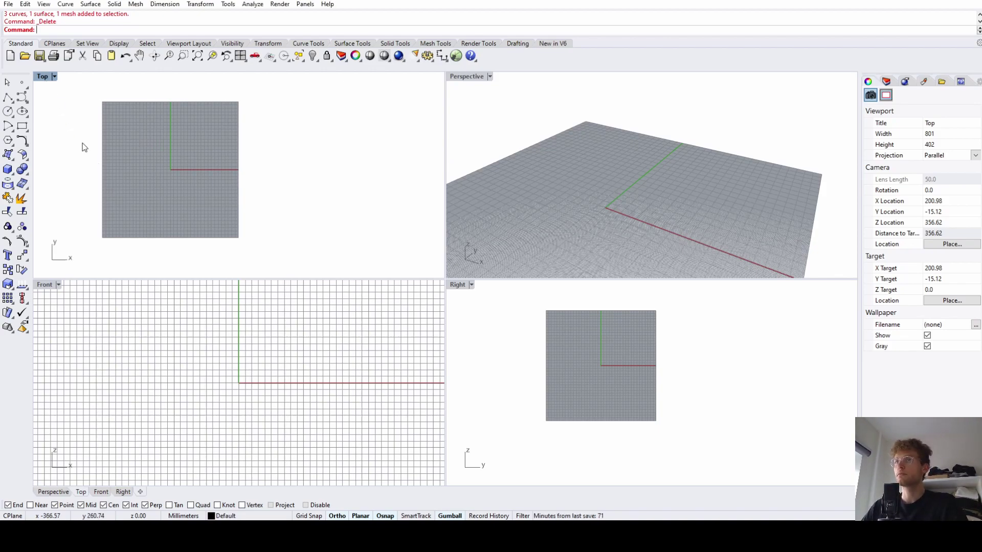
scroll(408, 259, "up", 3)
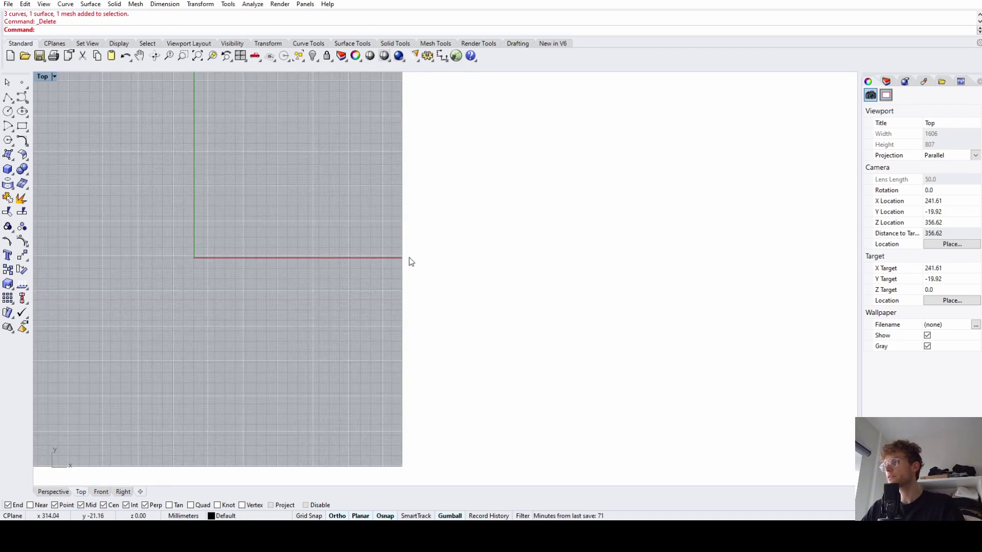
scroll(180, 237, "down", 5)
scroll(349, 225, "up", 5)
scroll(349, 225, "down", 2)
scroll(161, 190, "down", 2)
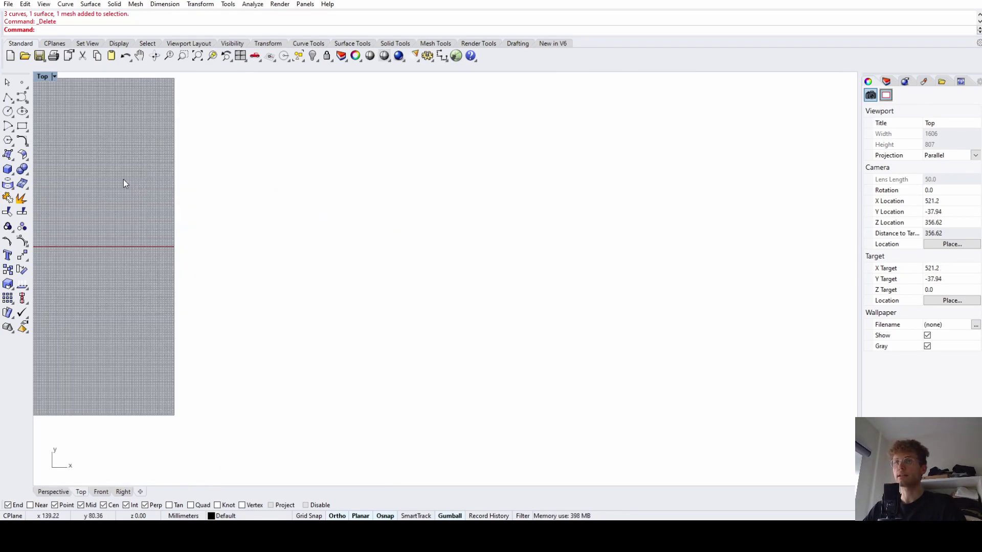
left_click(10, 97)
left_click(227, 254)
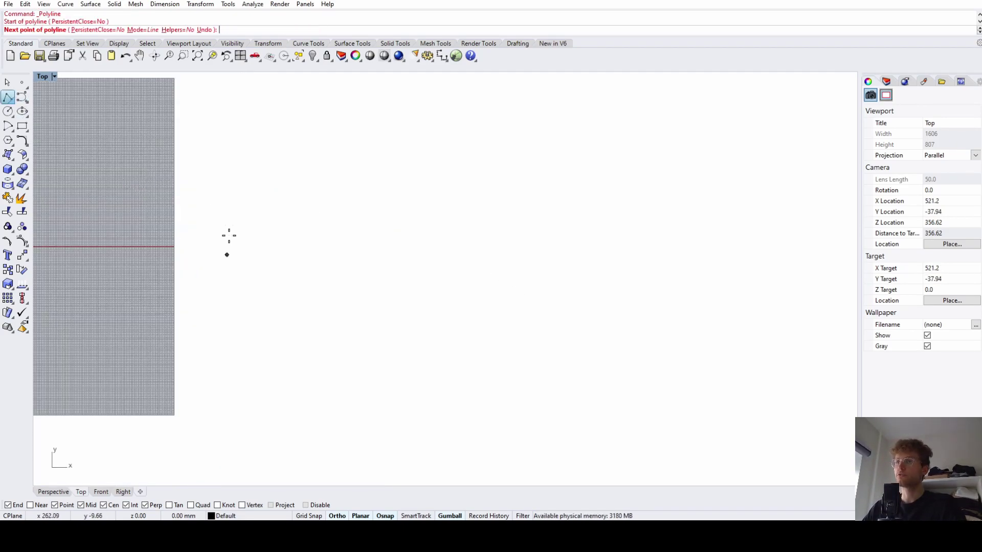
type("200")
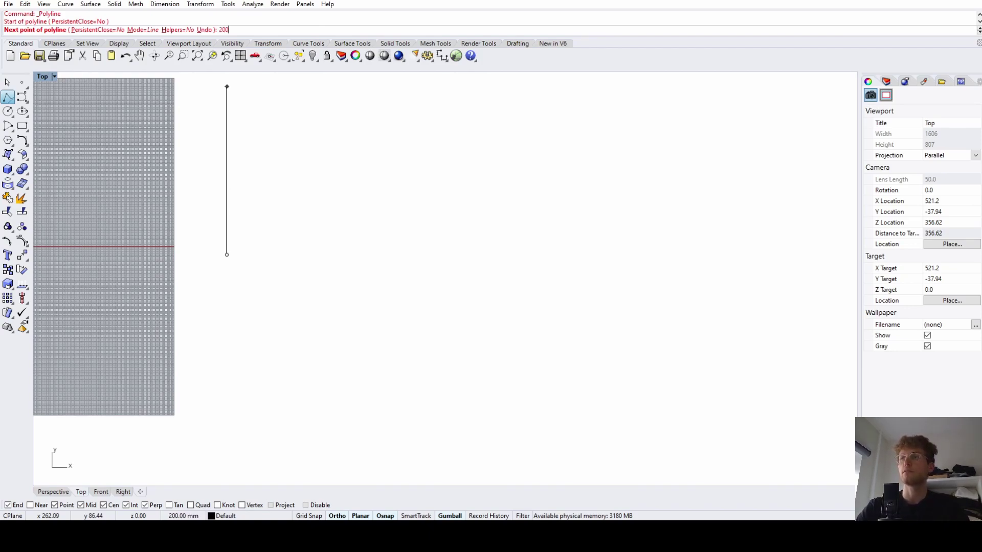
key("Return")
left_click(228, 188)
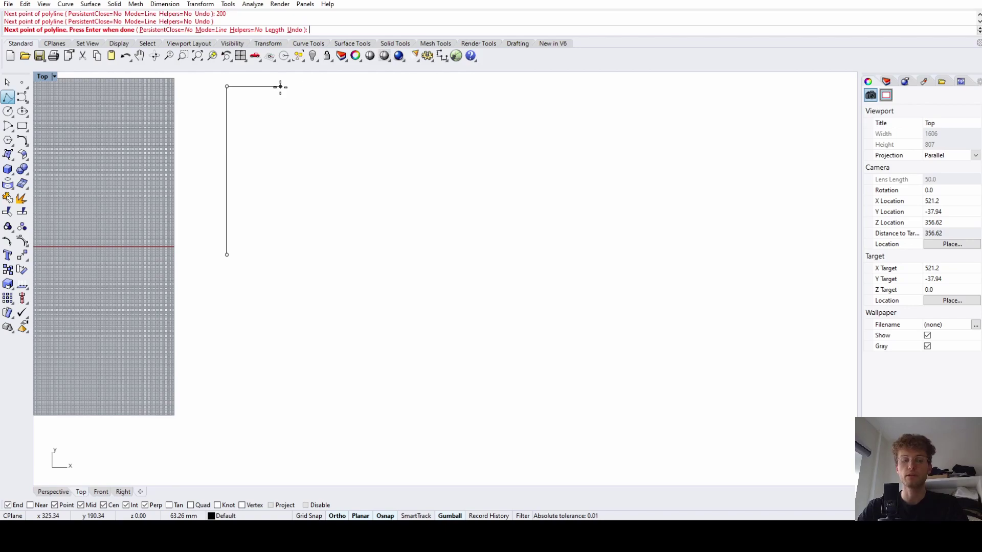
Add the 100 mm top and 200 mm right sides, then close the rectangle at its start point.
type("100")
key("Return")
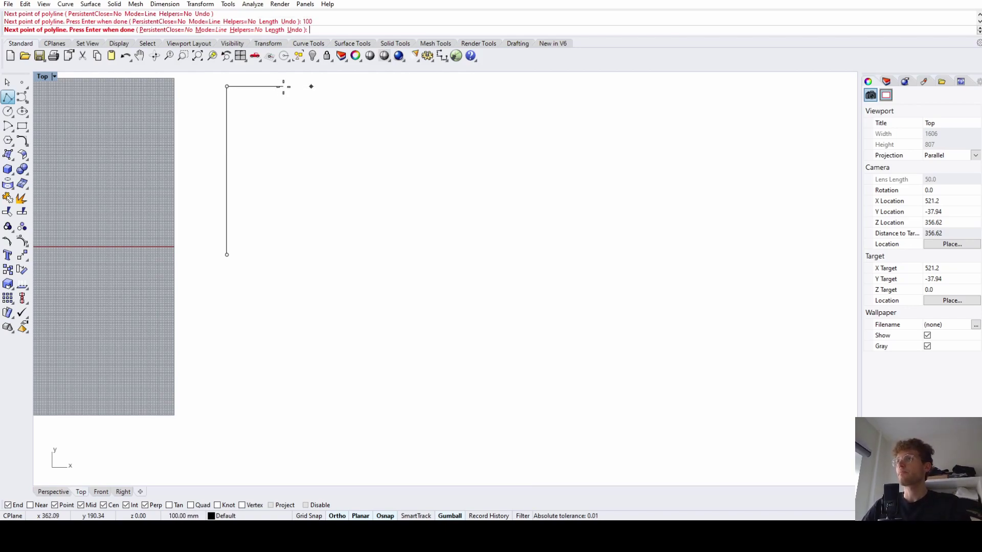
left_click(283, 87)
type("200")
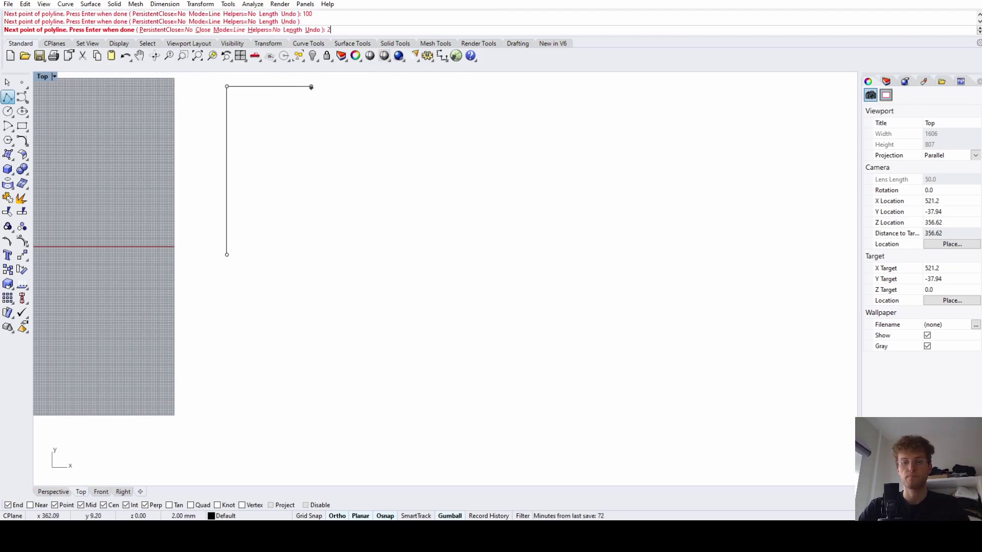
key("Return")
left_click(316, 239)
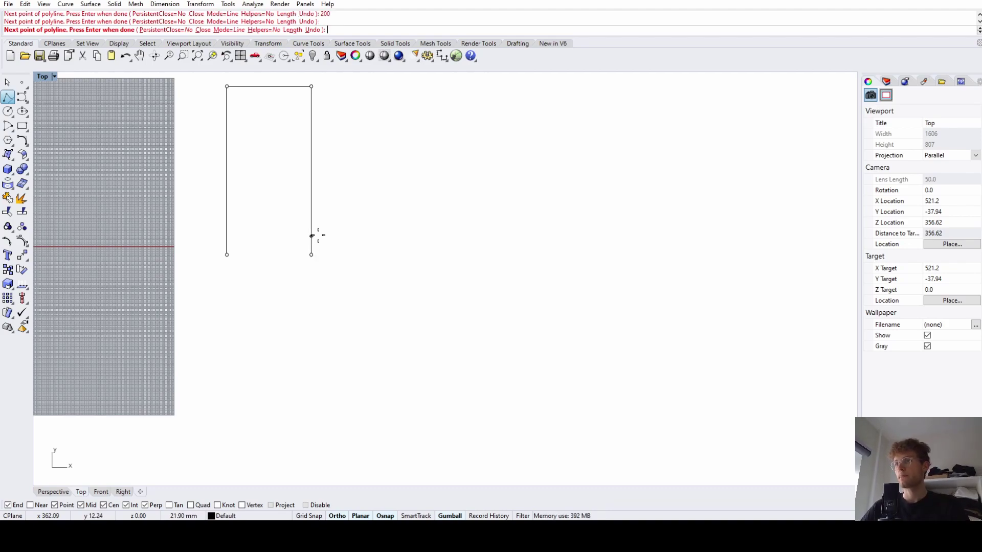
left_click(226, 254)
scroll(246, 336, "down", 3)
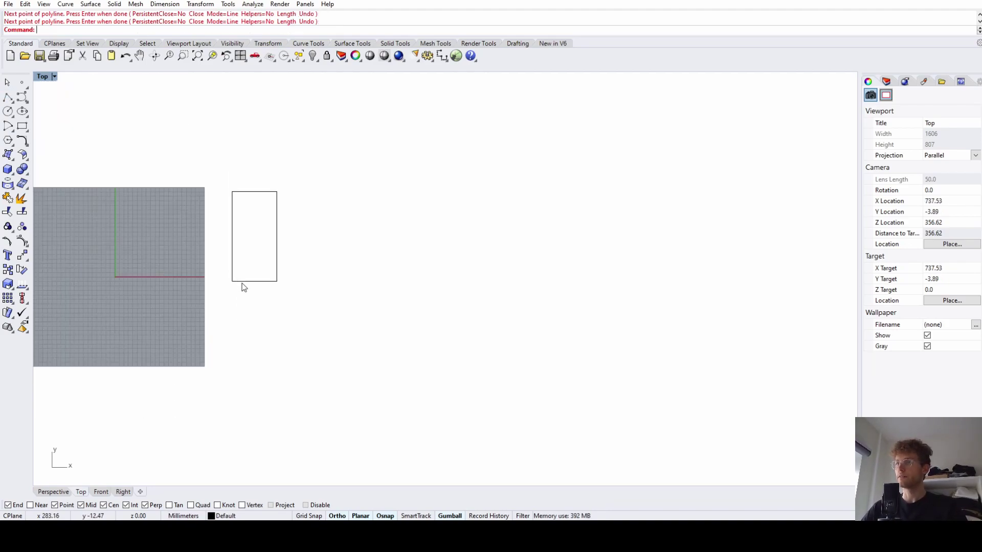
left_click(240, 282)
scroll(266, 218, "up", 3)
scroll(266, 219, "up", 2)
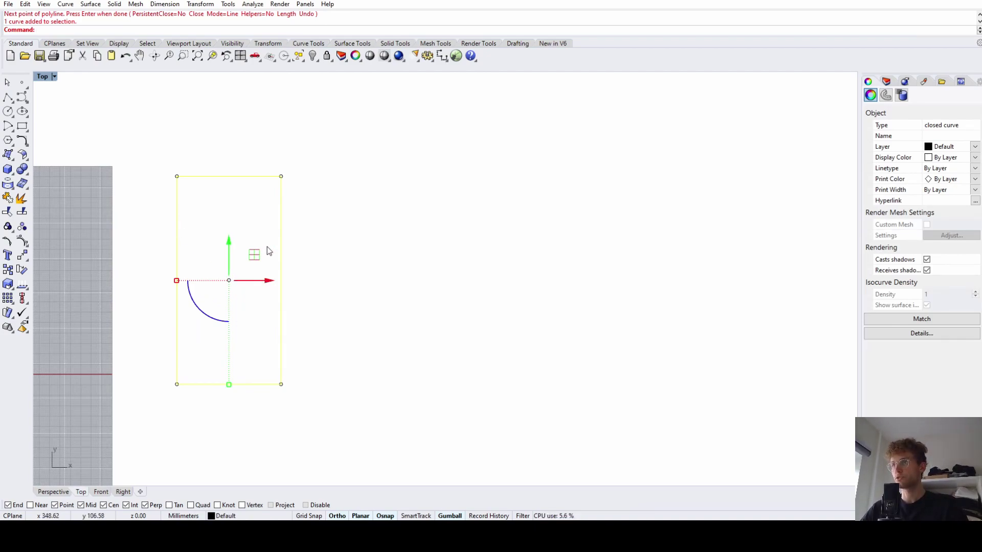
left_click(266, 164)
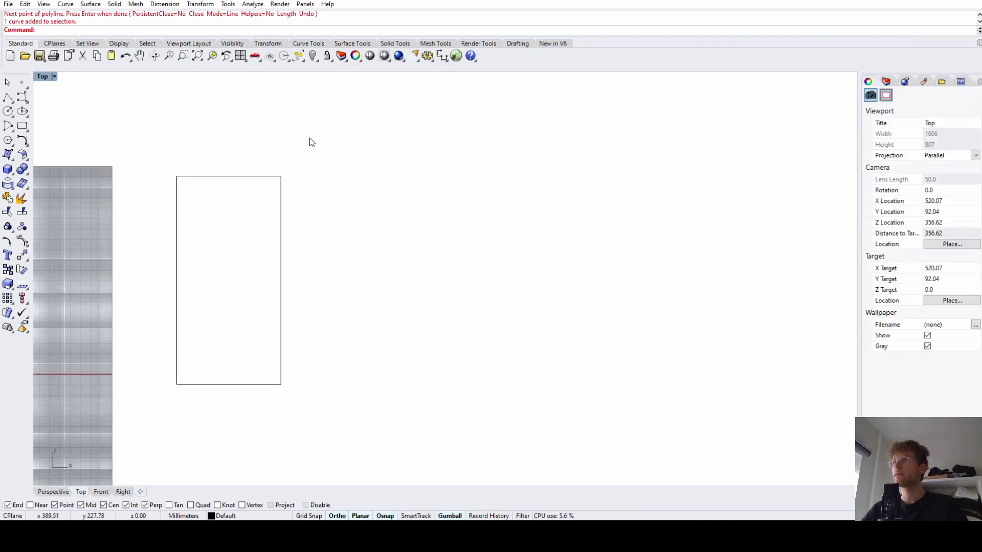
Launch Grasshopper and place a single Area Moments component on the canvas.
left_click(455, 57)
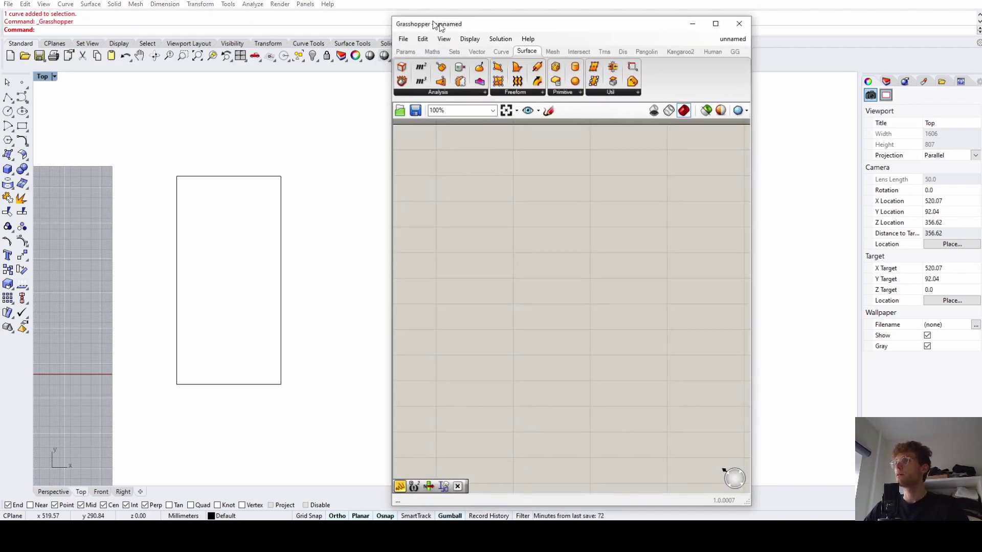
left_click_drag(431, 19, 520, 10)
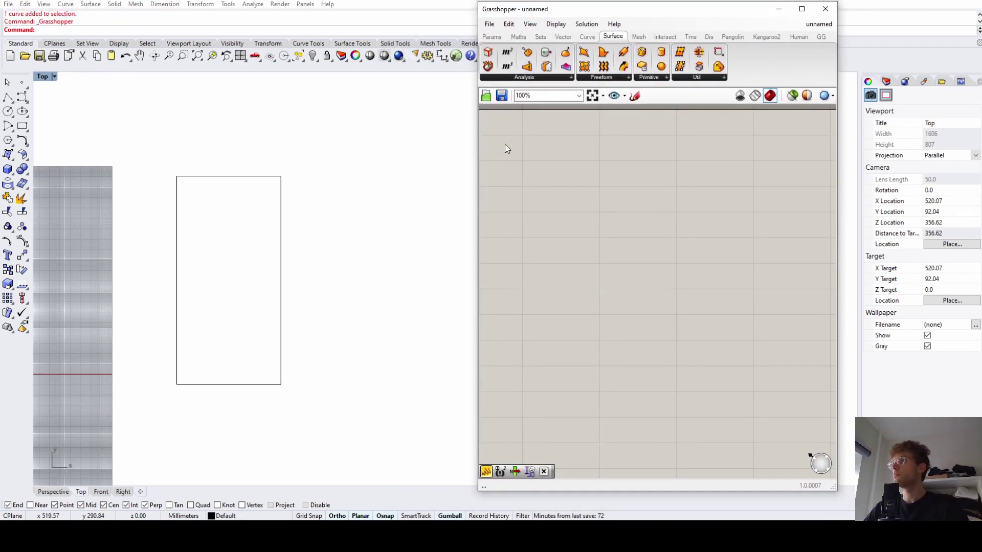
double_click(592, 207)
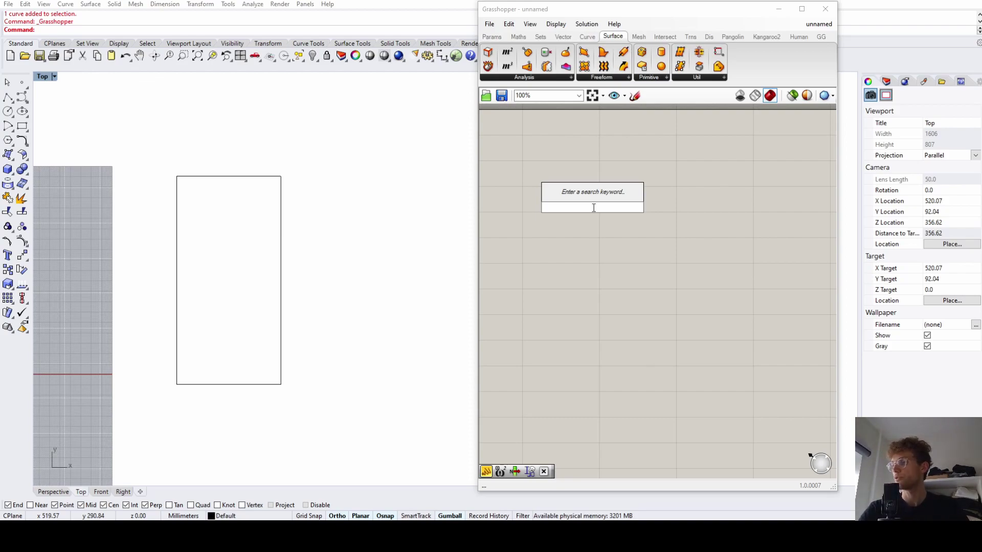
type("area mome")
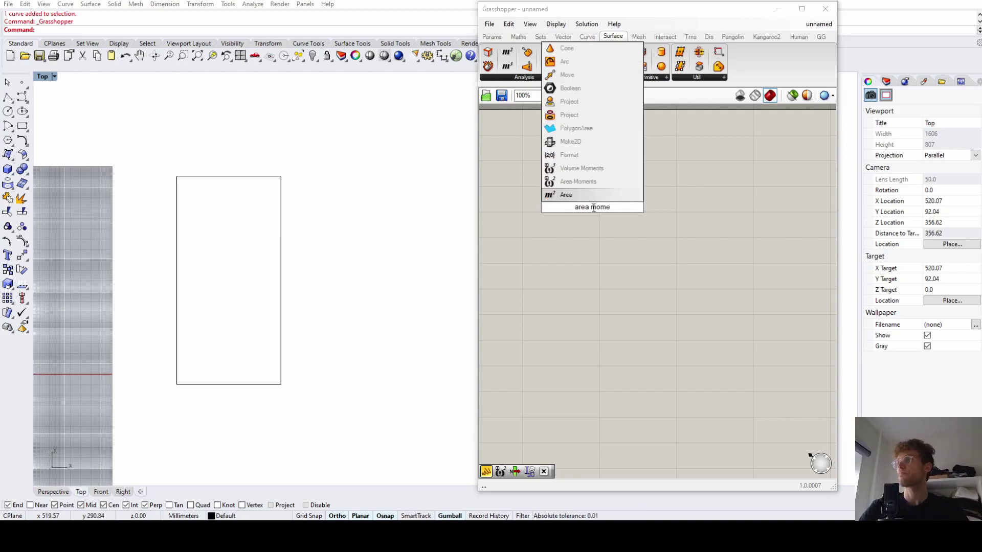
left_click(583, 182)
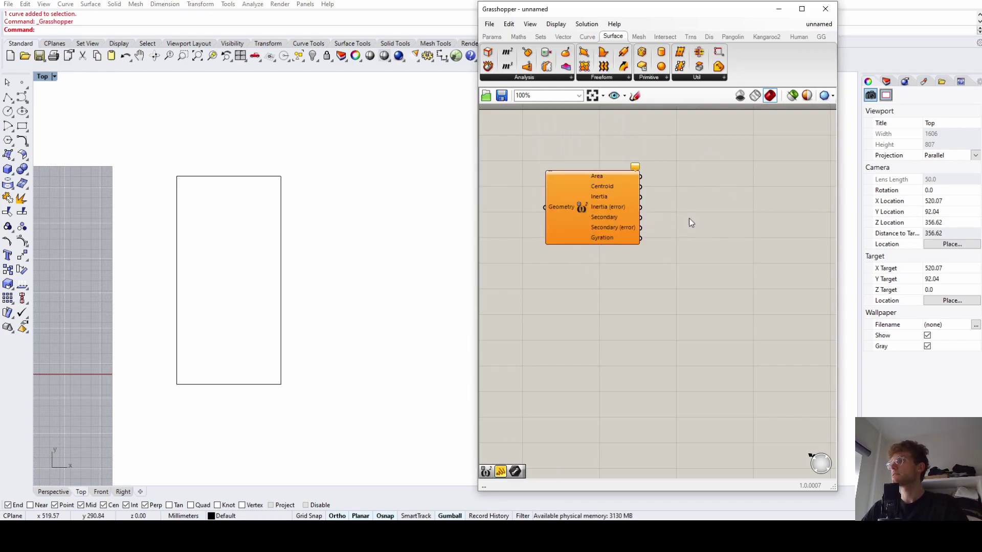
left_click_drag(587, 206, 643, 208)
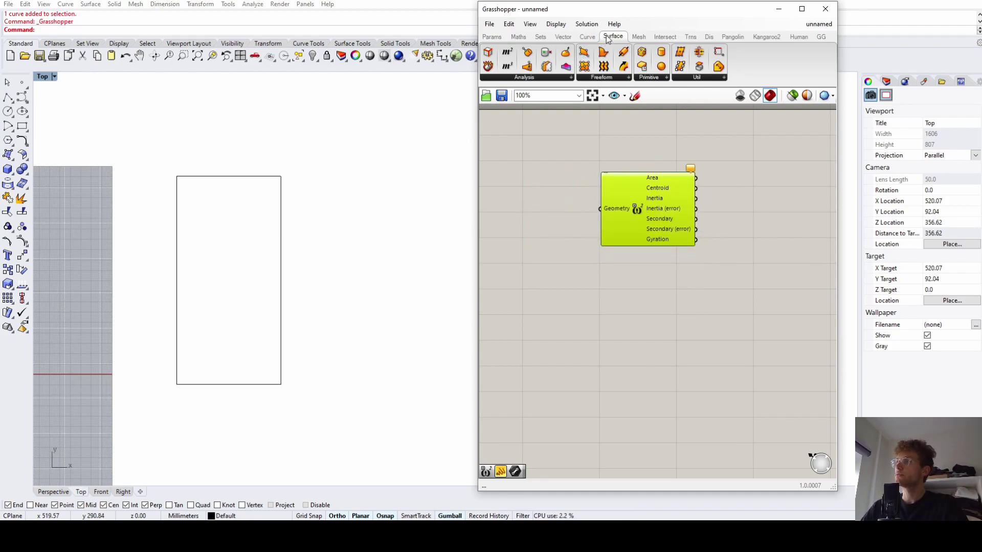
left_click(528, 77)
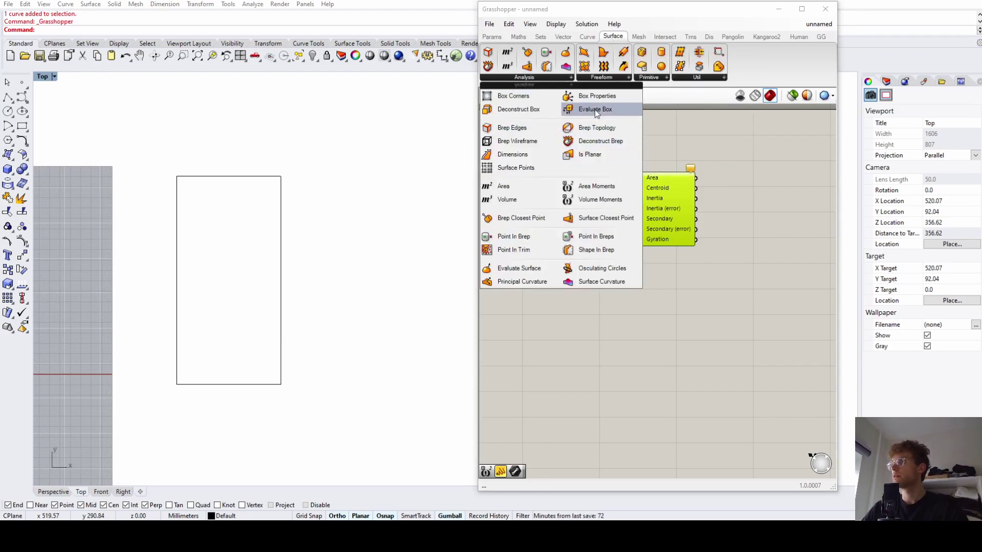
left_click(597, 186)
left_click(626, 330)
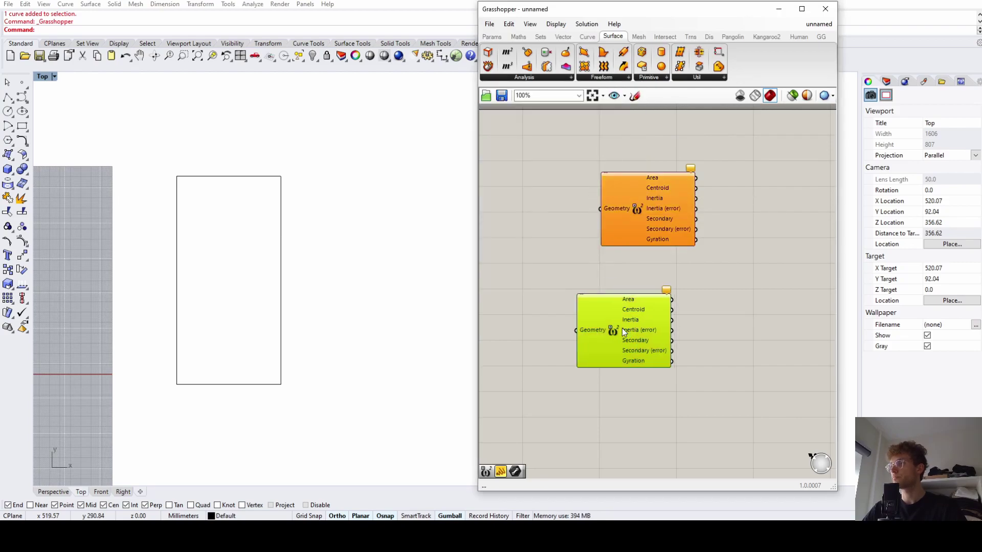
key("Delete")
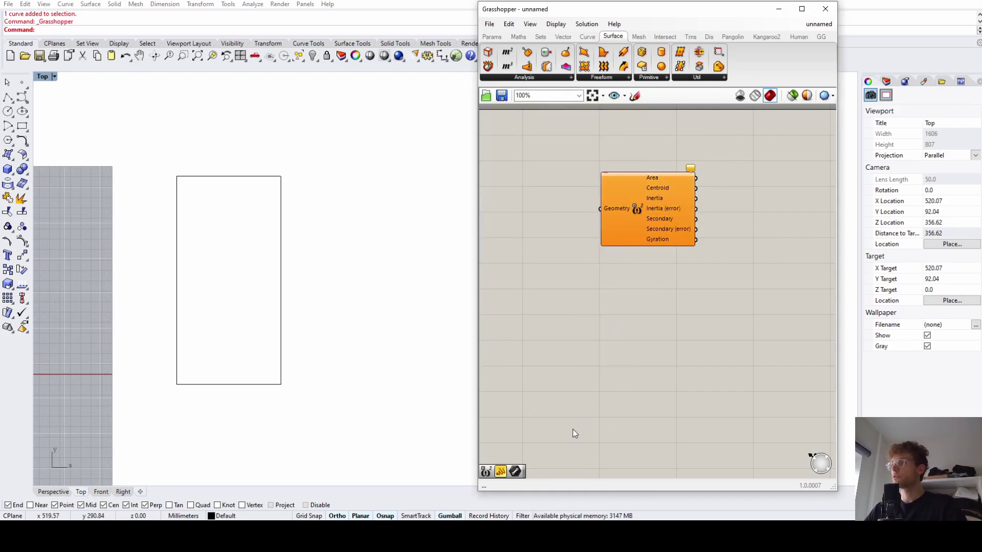
Reference the Rhino rectangle as the Area Moments component's Geometry input.
left_click(617, 210)
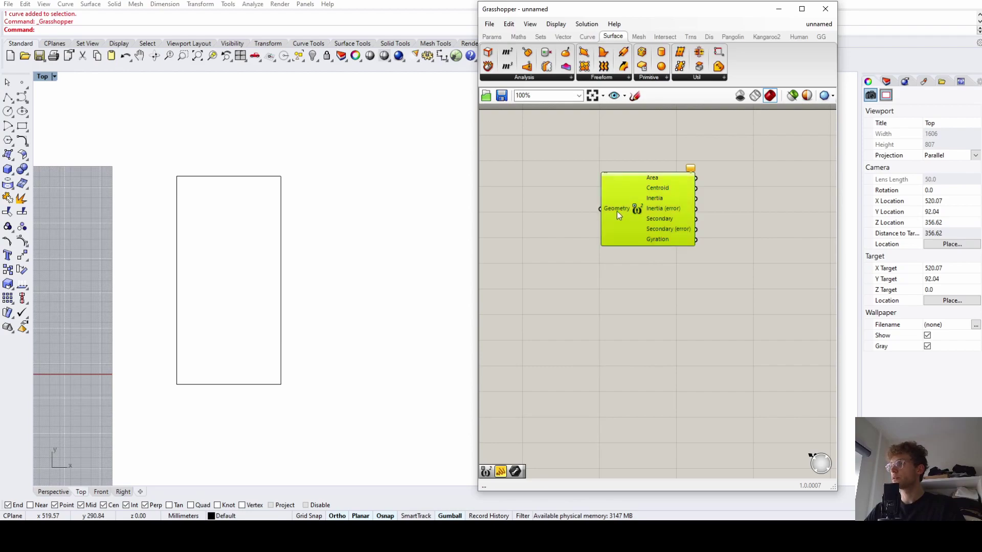
right_click(616, 211)
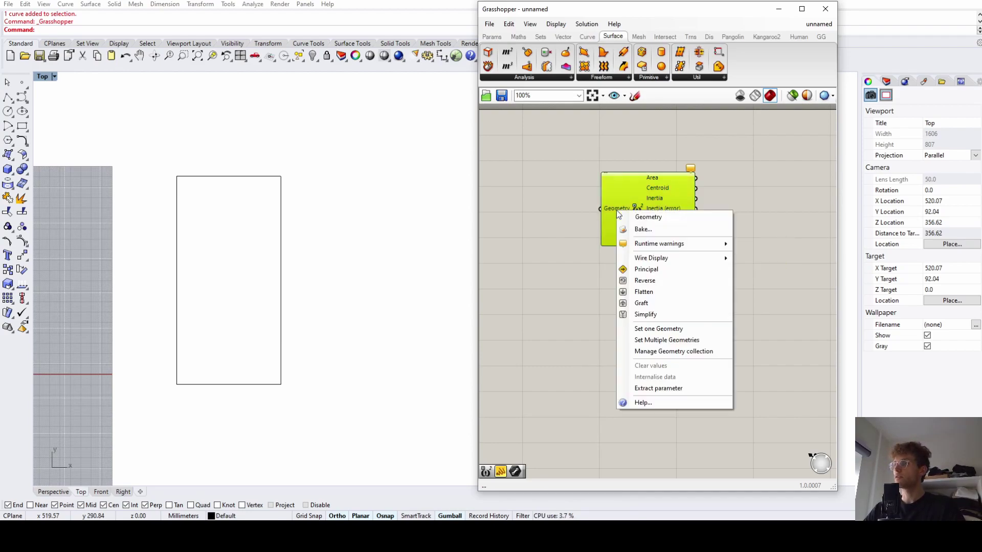
left_click(652, 340)
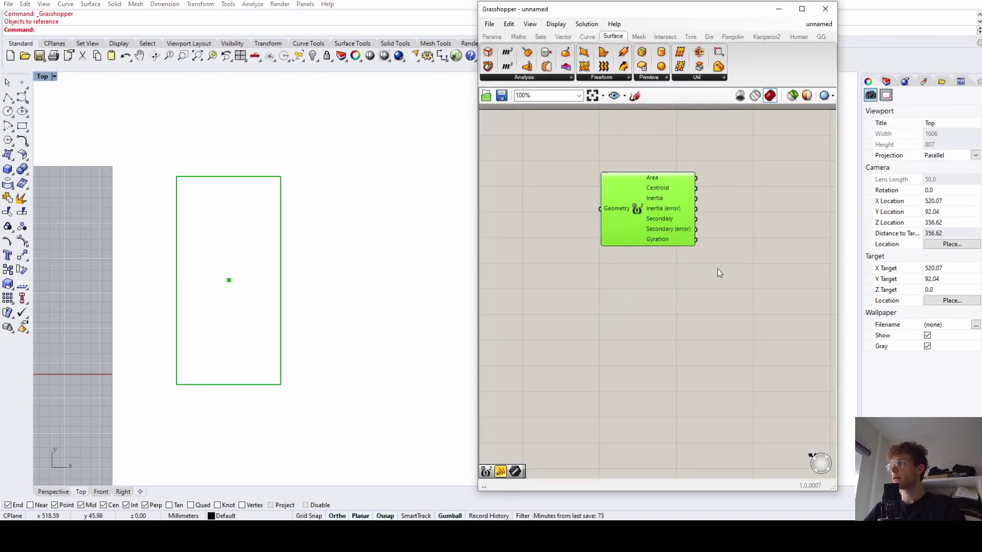
left_click_drag(647, 218, 590, 212)
Place a Panel on the canvas to the right of Area Moments.
double_click(732, 230)
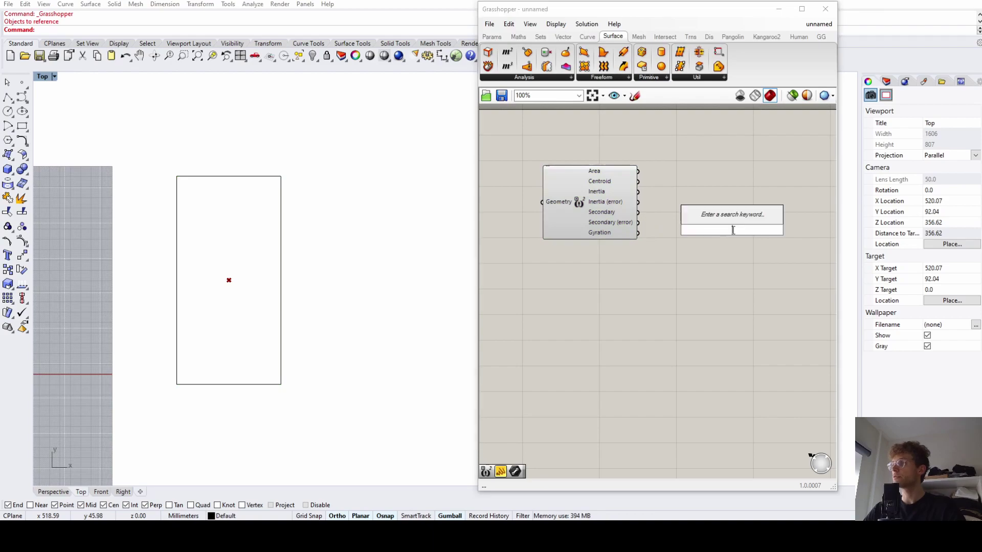
type("r")
key("BackSpace")
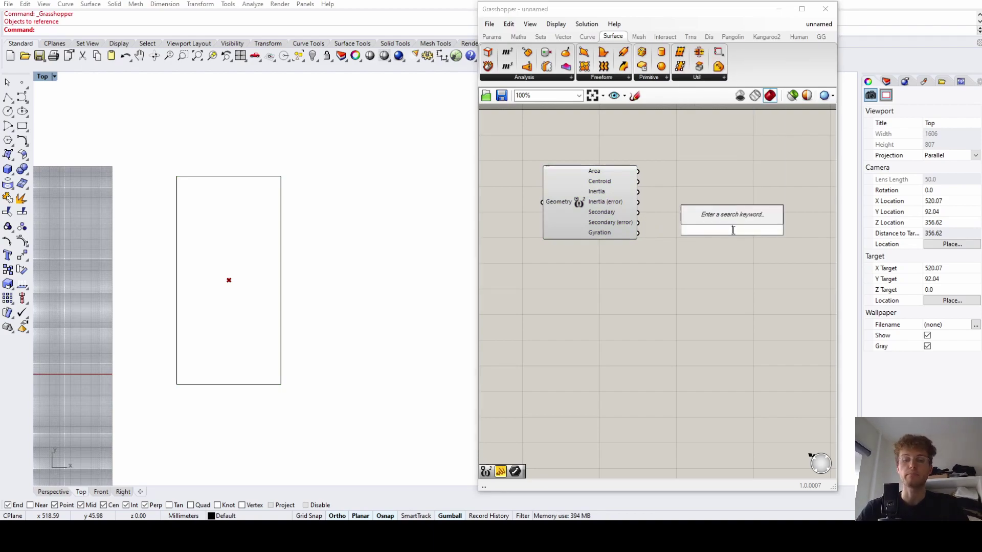
type("panel")
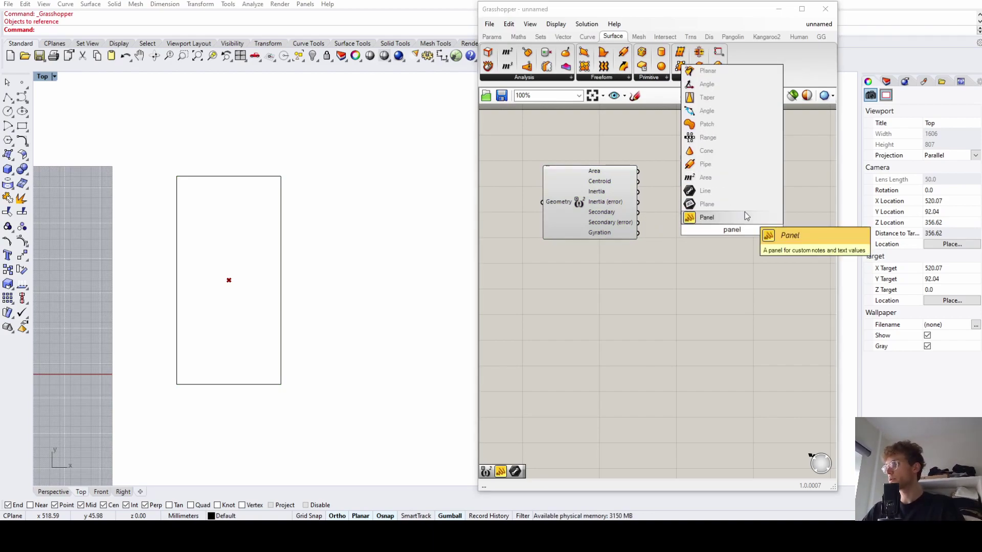
left_click(741, 217)
left_click(747, 240)
left_click_drag(747, 239, 751, 235)
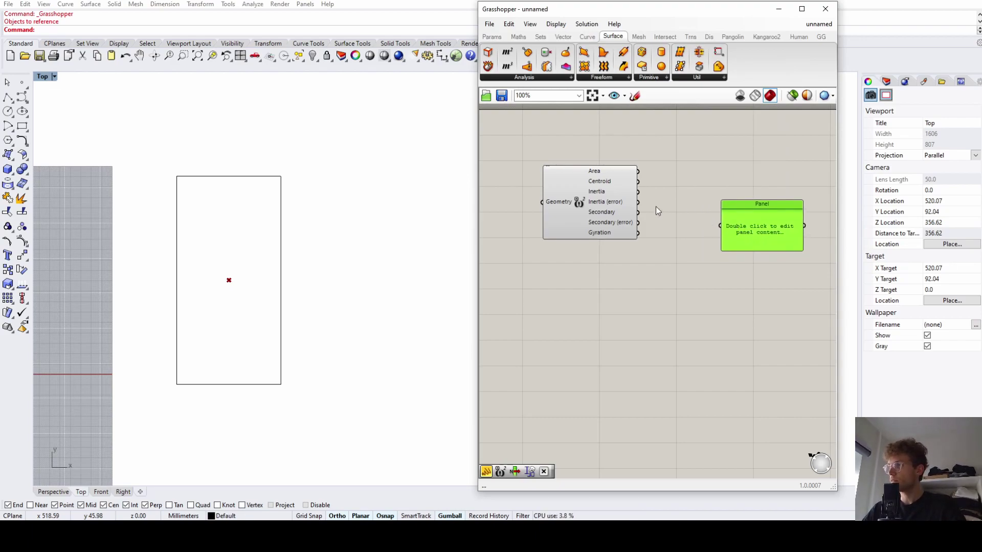
scroll(547, 281, "down", 1)
scroll(631, 217, "up", 2)
scroll(617, 217, "down", 2)
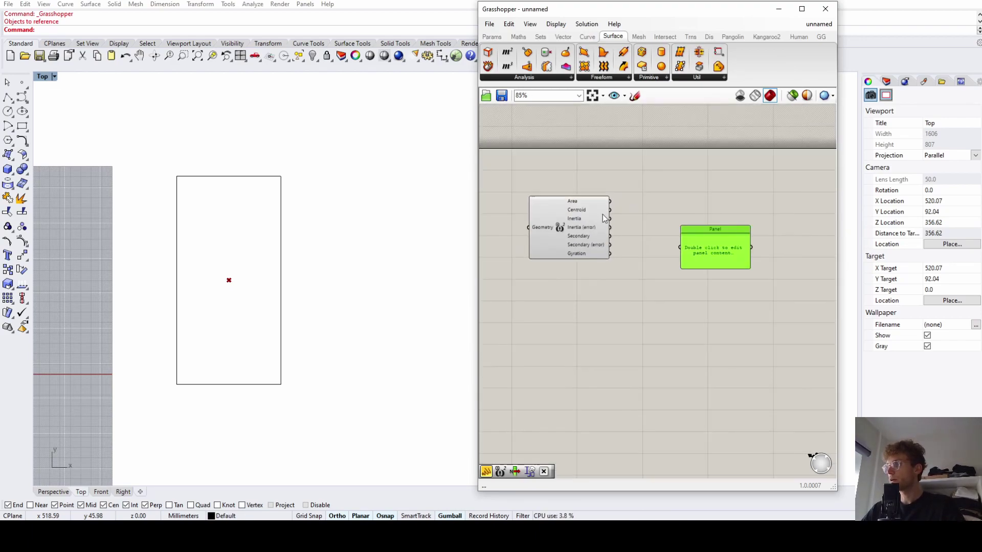
scroll(613, 214, "up", 2)
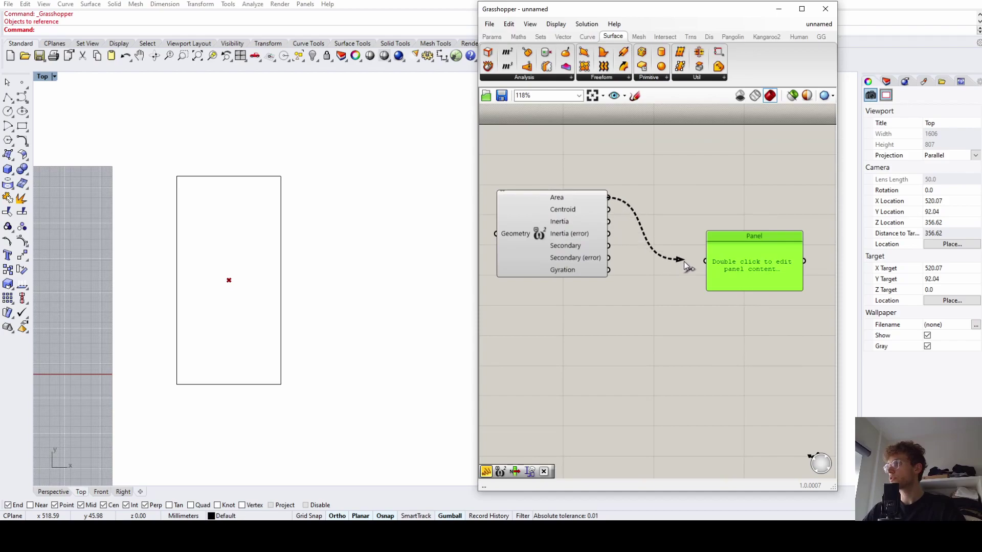
Wire the Secondary moments output into the panel, showing (1.6667e+7, 6.6667e+7, 0).
left_click_drag(684, 262, 702, 263)
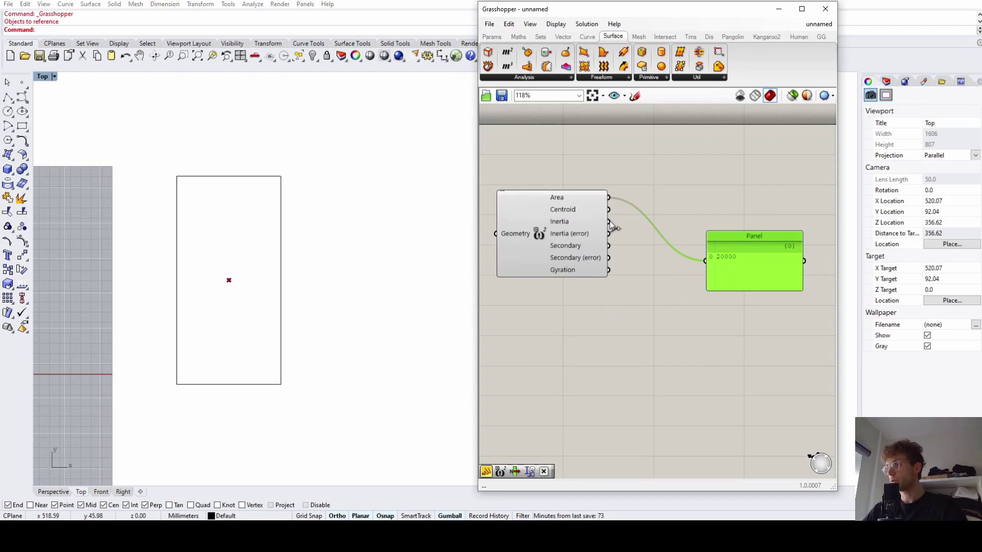
left_click_drag(609, 221, 704, 261)
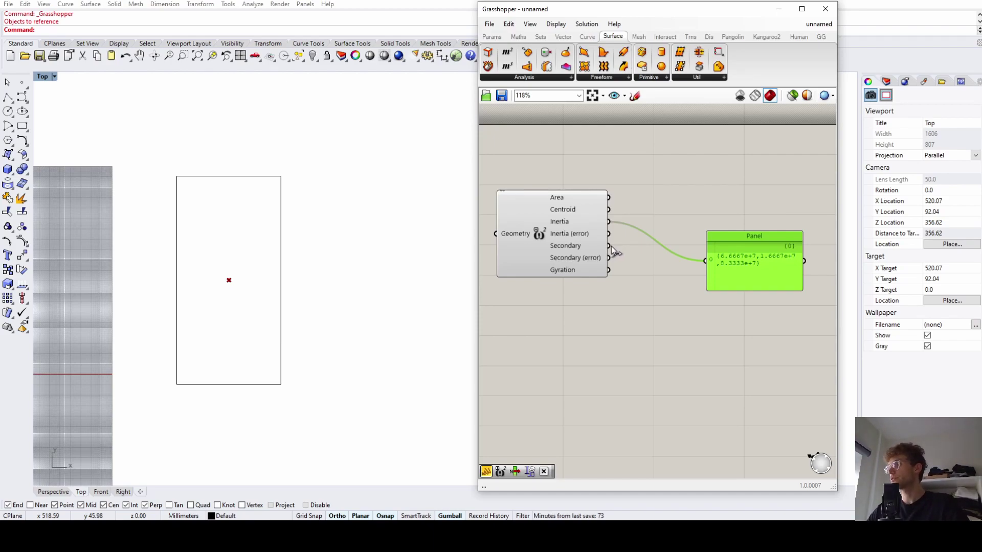
left_click_drag(641, 249, 705, 260)
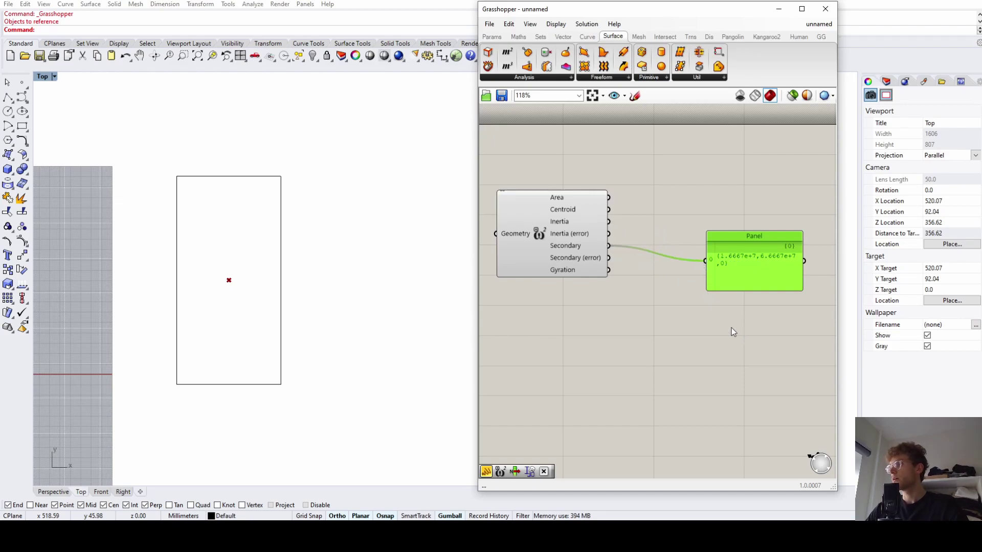
left_click_drag(767, 246, 766, 234)
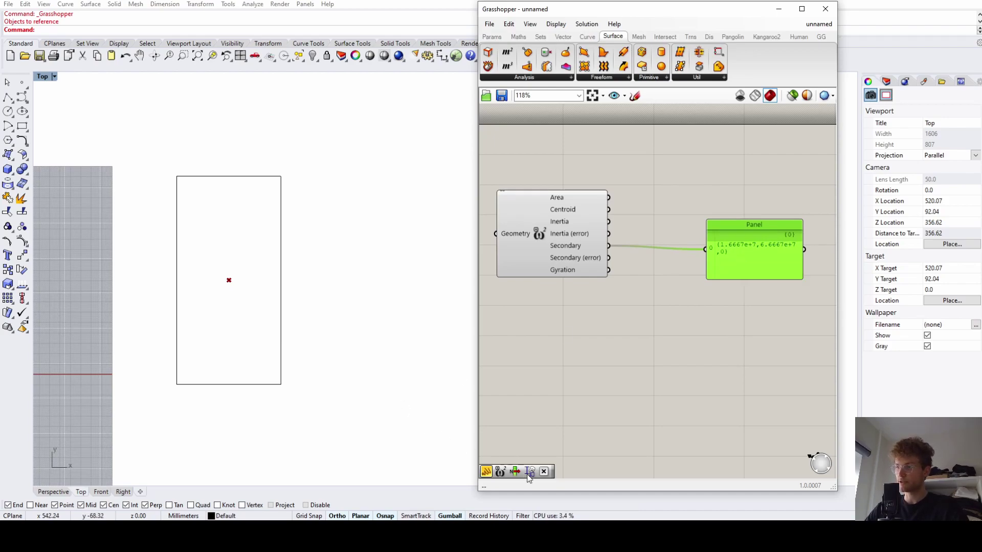
key("alt+Tab")
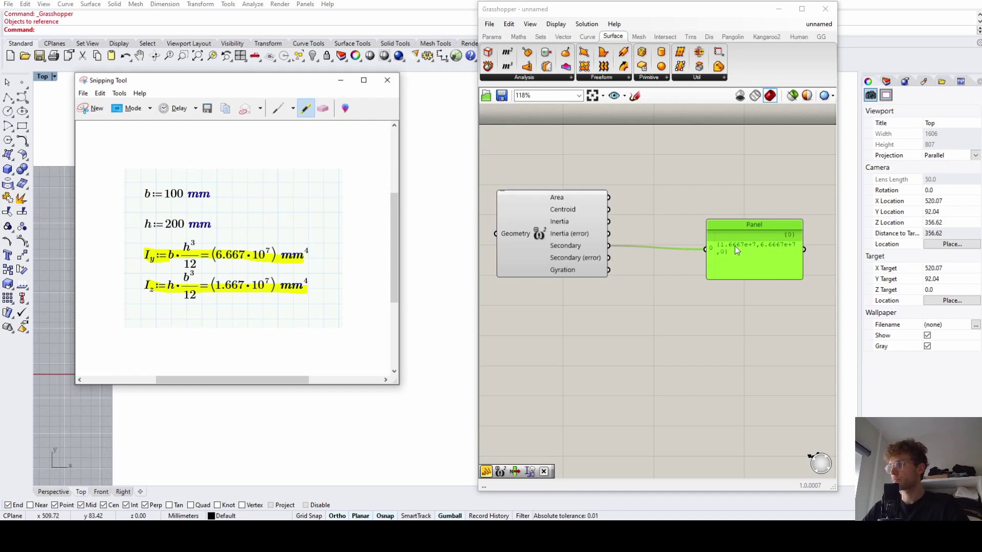
left_click_drag(733, 234, 729, 231)
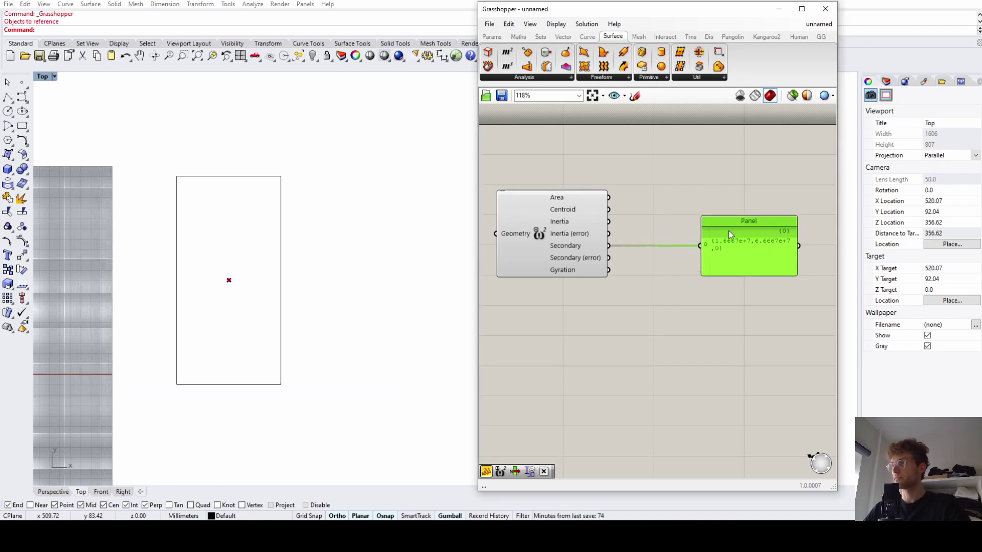
scroll(153, 200, "down", 5)
scroll(184, 206, "up", 4)
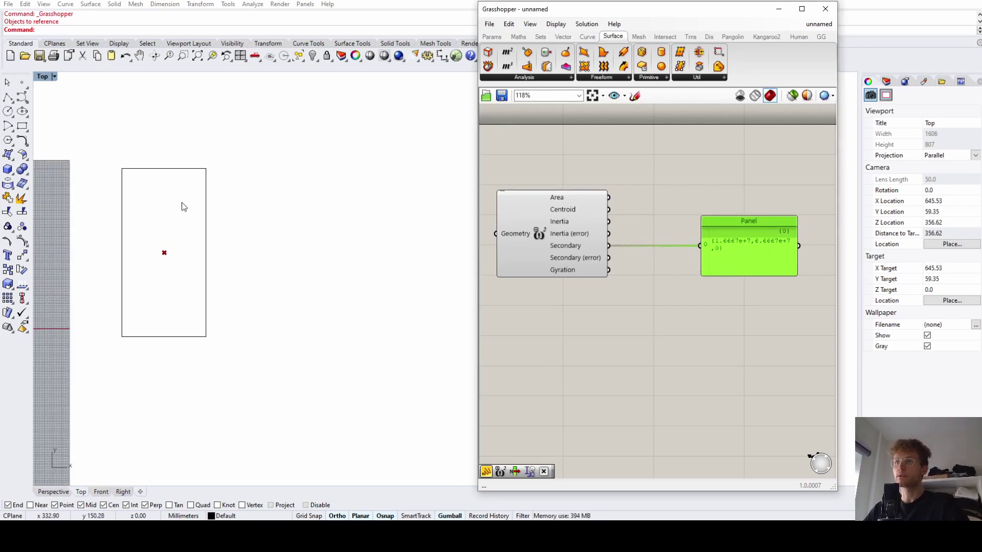
scroll(183, 207, "down", 2)
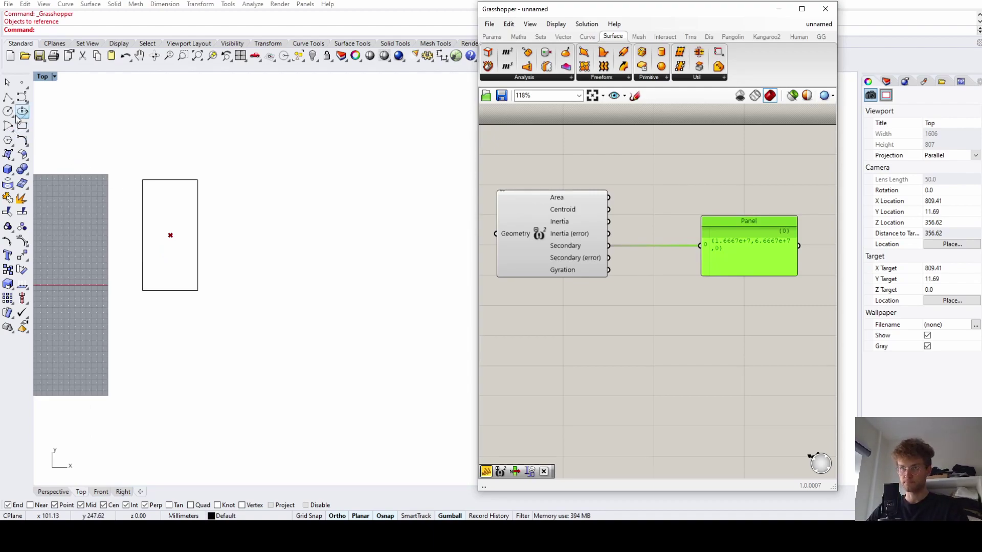
Below the rectangle, draw the trapezoid's left side, short bottom, slanted side and horizontal top edge.
left_click(7, 97)
scroll(176, 234, "down", 1)
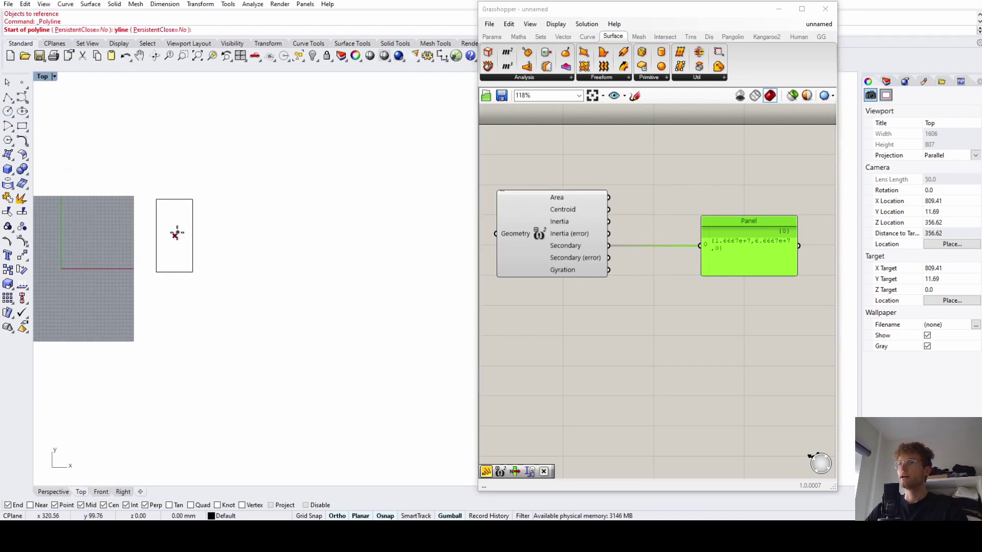
left_click(205, 320)
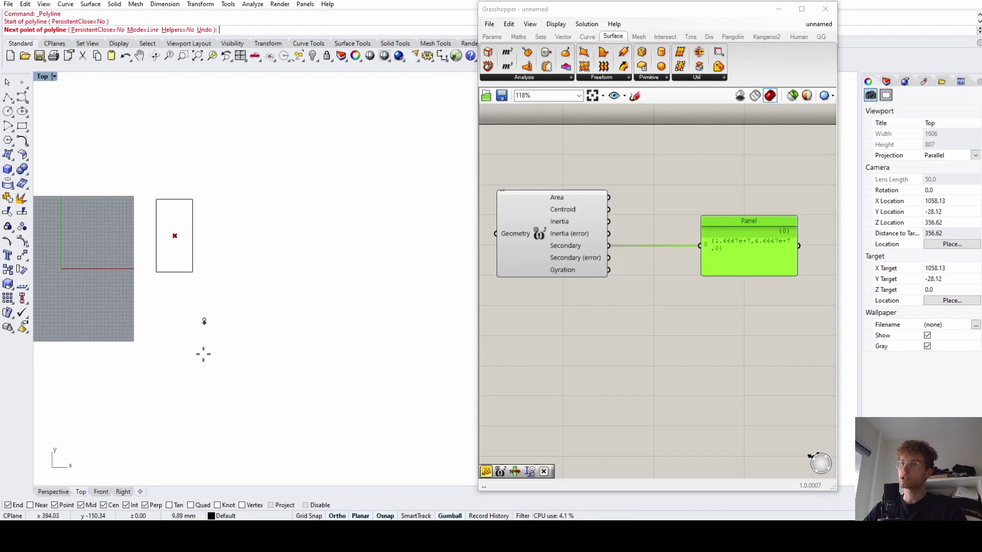
left_click(204, 425)
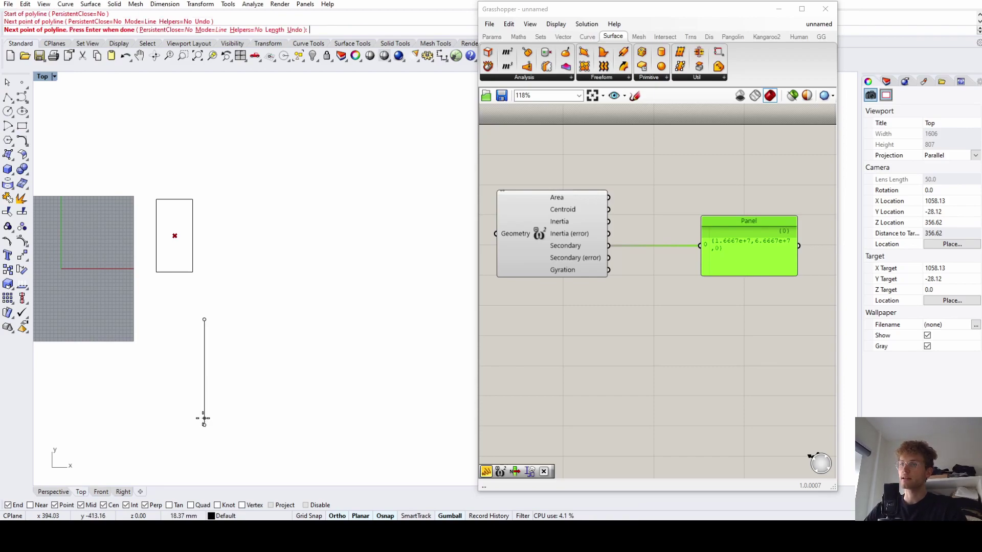
left_click(251, 425)
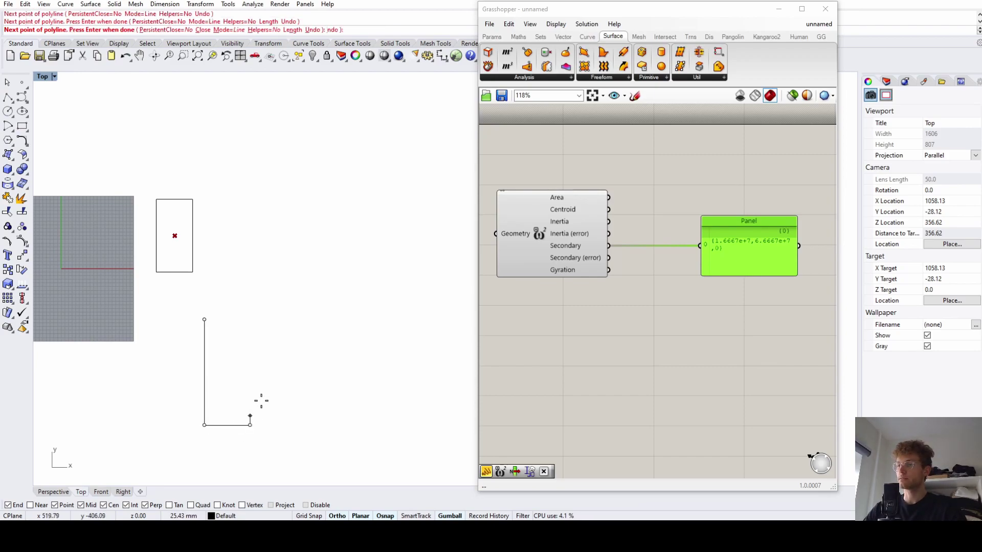
left_click(337, 516)
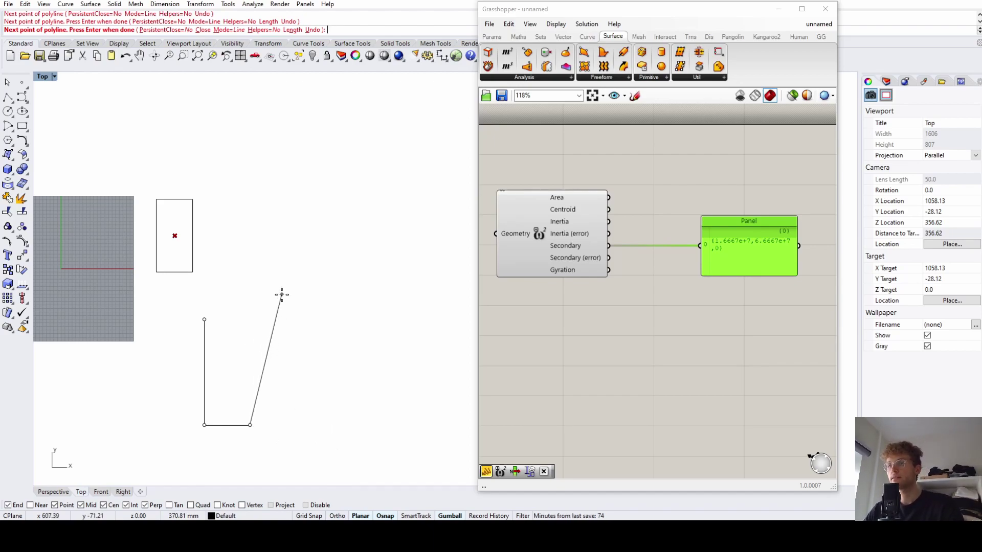
left_click(282, 294)
key("Return")
key("Return")
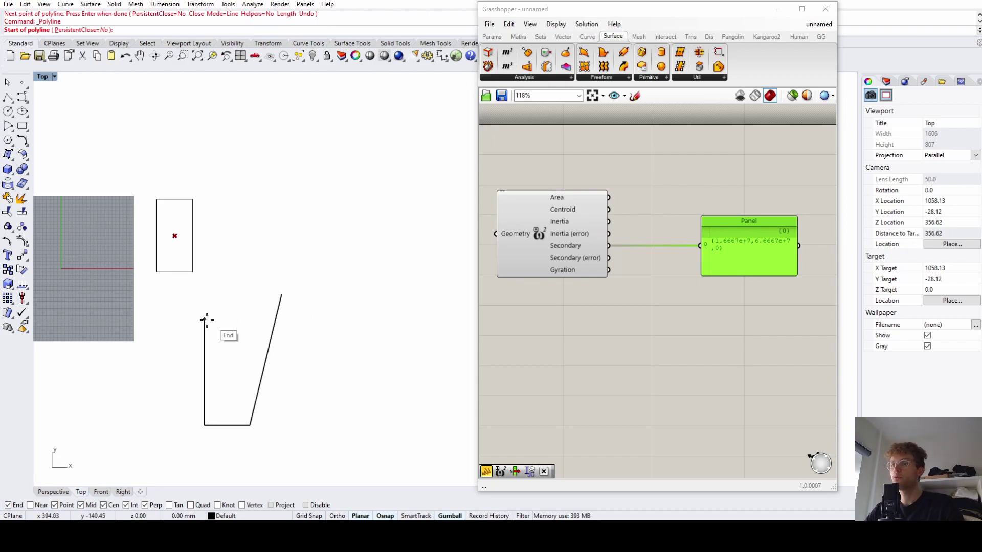
left_click(205, 320)
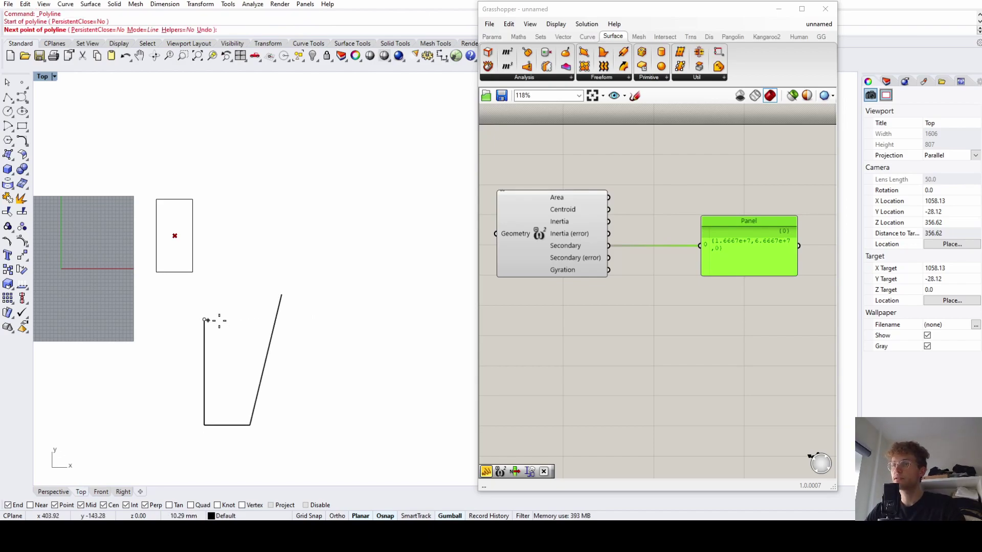
left_click(339, 515)
left_click(276, 319)
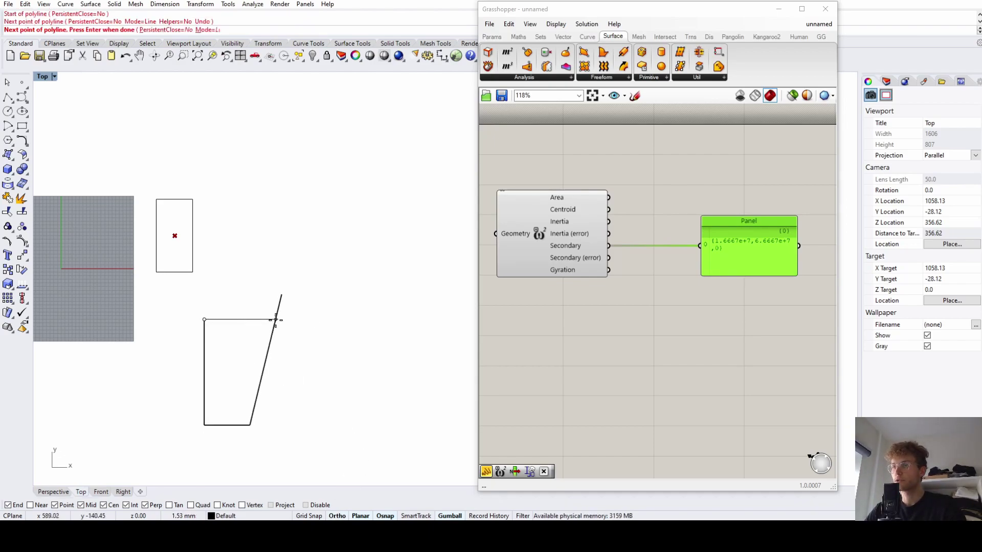
key("Return")
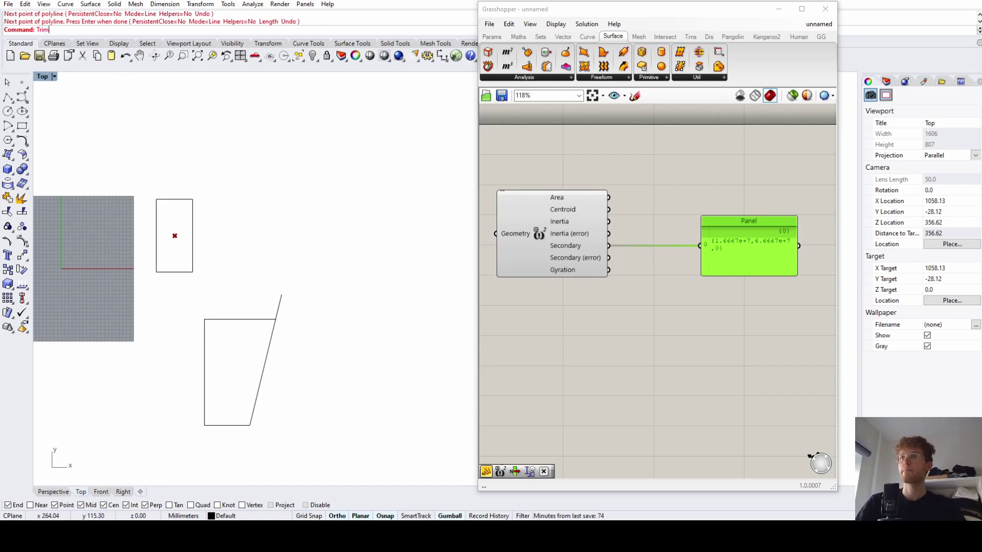
Trim the slanted line's end sticking out above the top edge.
type("Trim")
key("Return")
left_click(267, 323)
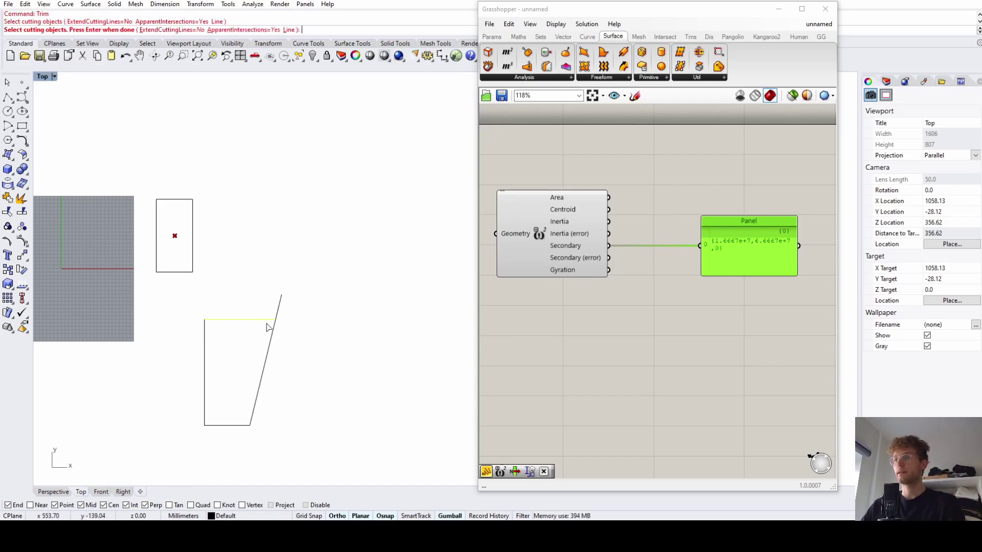
key("Return")
left_click(278, 310)
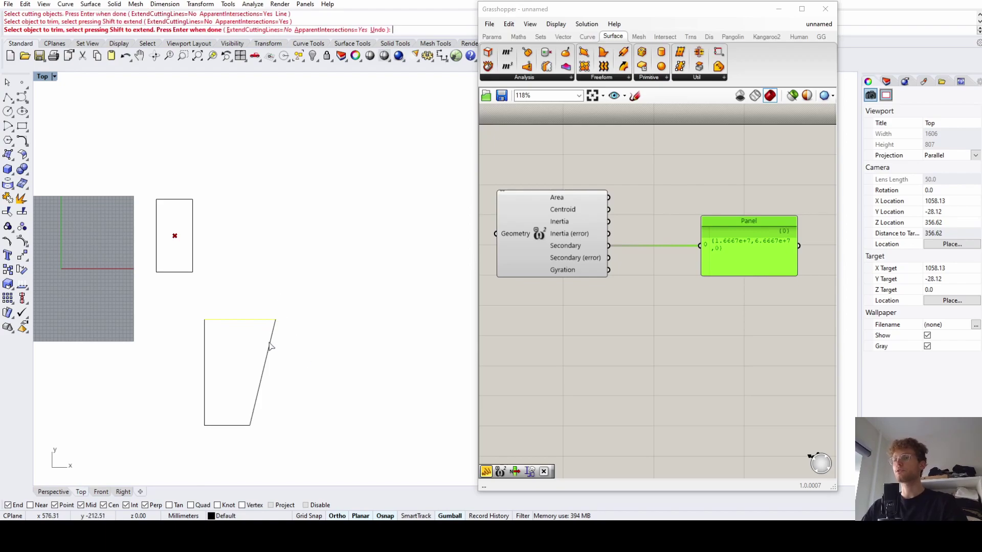
scroll(268, 338, "up", 2)
scroll(309, 235, "down", 3)
key("Return")
Join the two trapezoid curves into one closed outline with Join.
left_click_drag(225, 264, 347, 406)
type("Join")
key("Return")
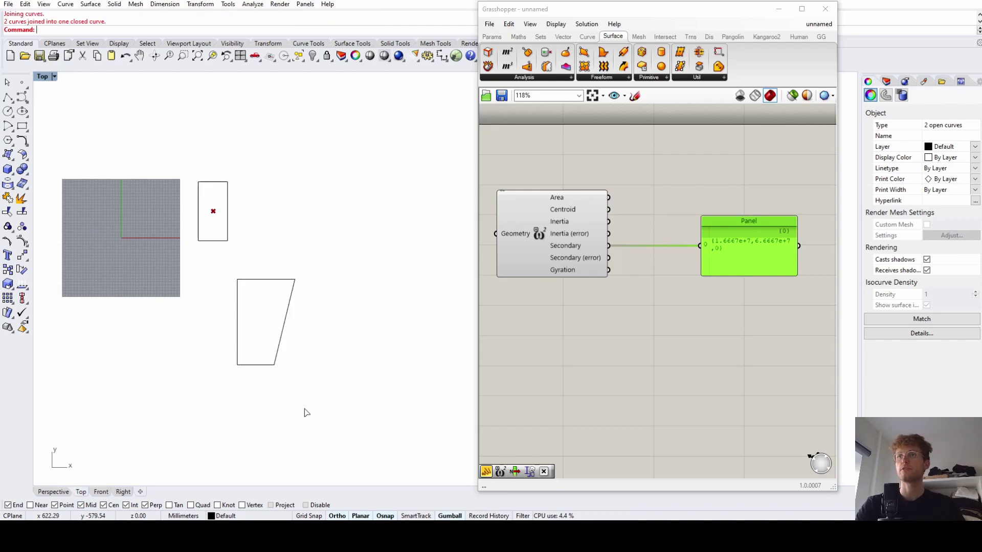
key("Escape")
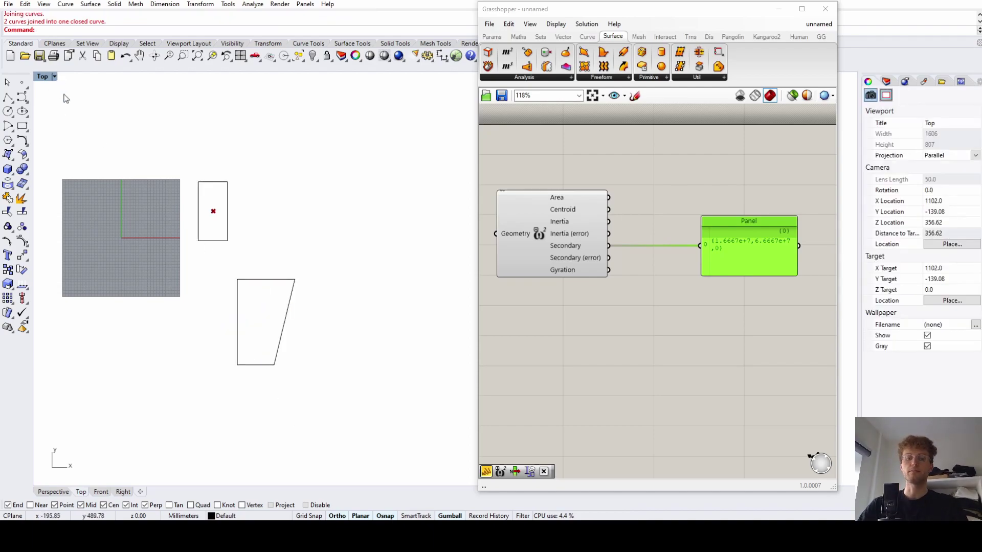
Offset the trapezoid outline 30 mm inward to create the inner outline.
type("Offset")
key("Return")
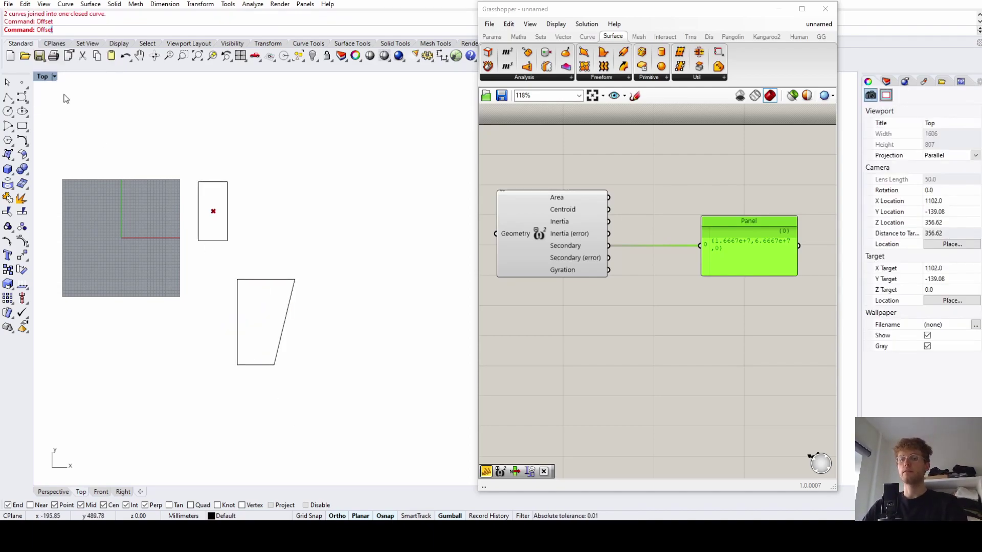
scroll(250, 294, "up", 2)
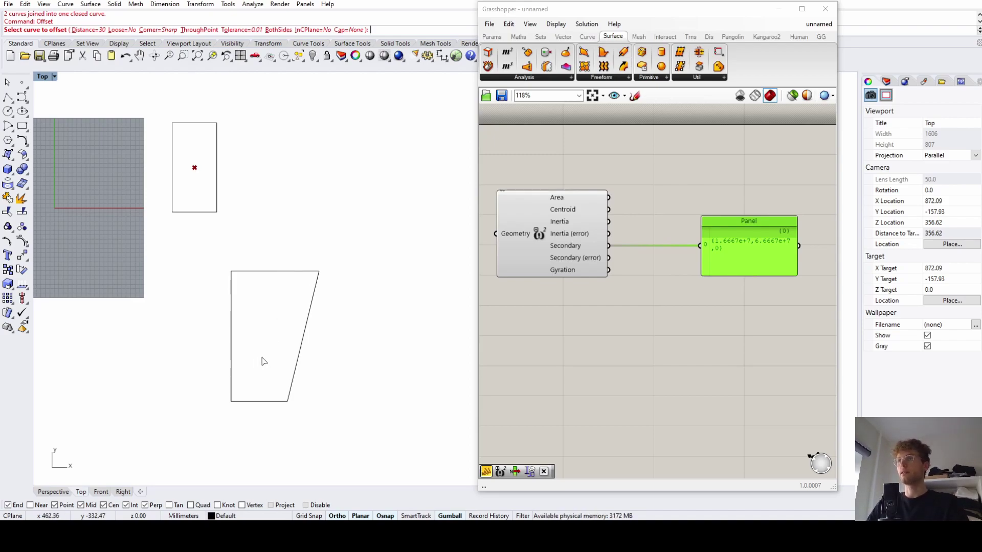
left_click(232, 311)
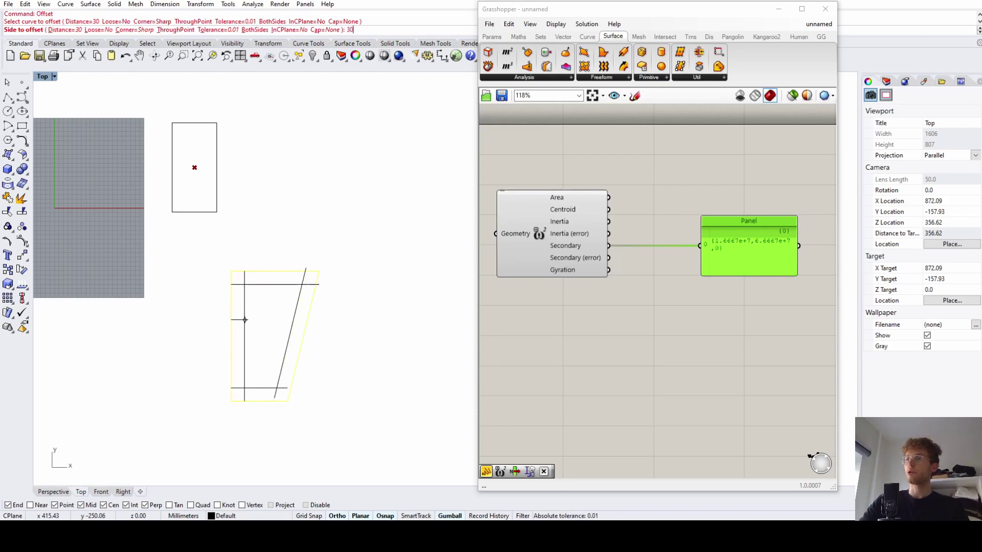
key("Return")
left_click(251, 329)
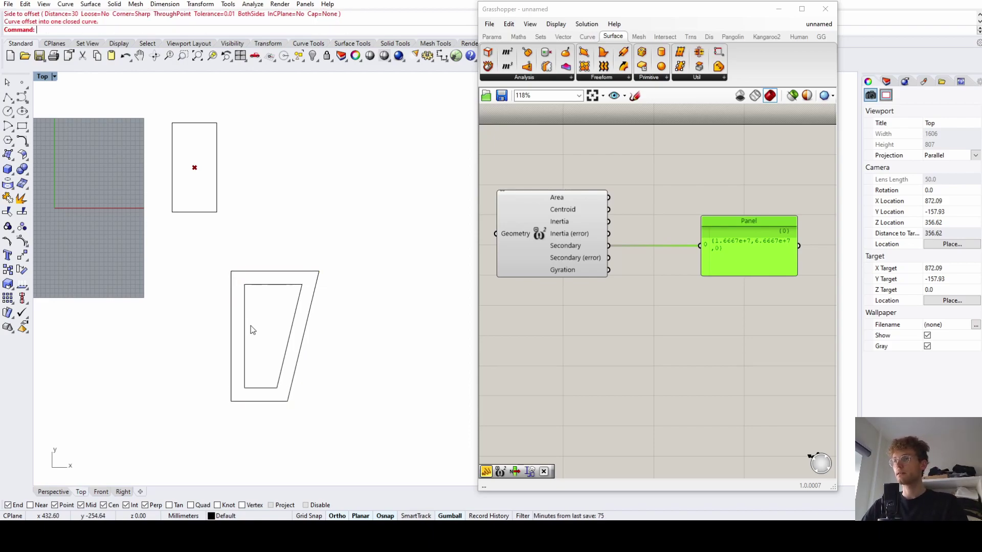
scroll(233, 250, "down", 2)
scroll(245, 292, "up", 3)
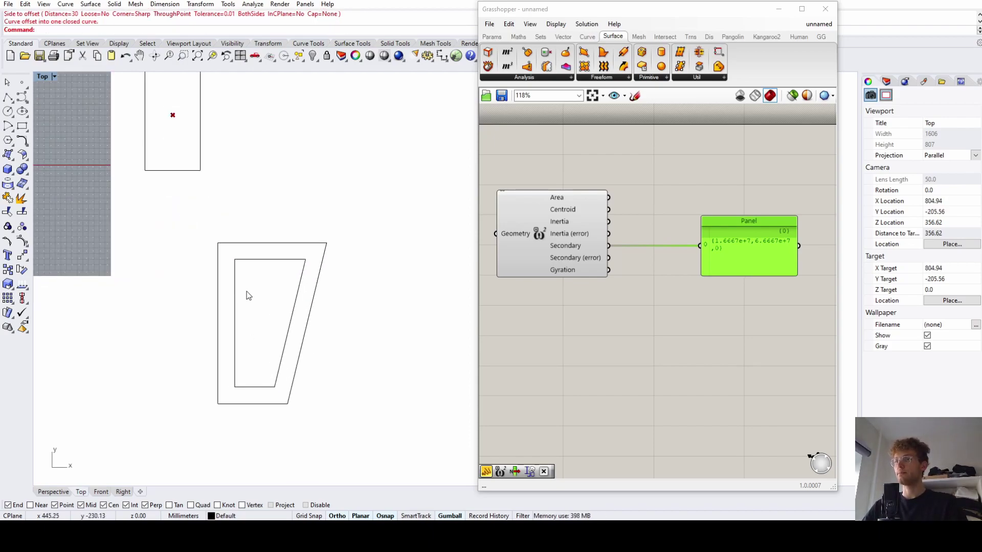
left_click(226, 276)
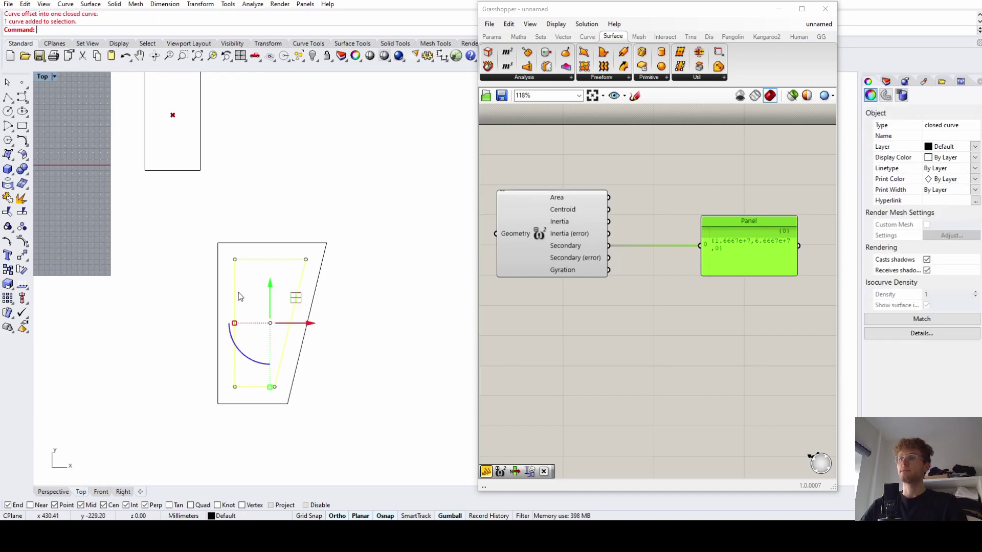
left_click(221, 201)
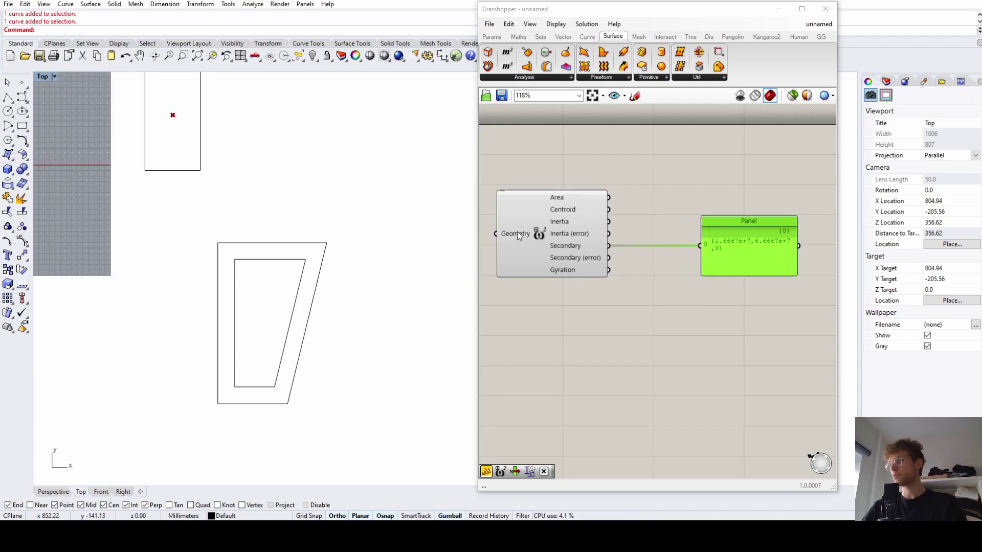
Build a hollow planar surface from the outer and inner trapezoid outlines.
mouse_move(515, 239)
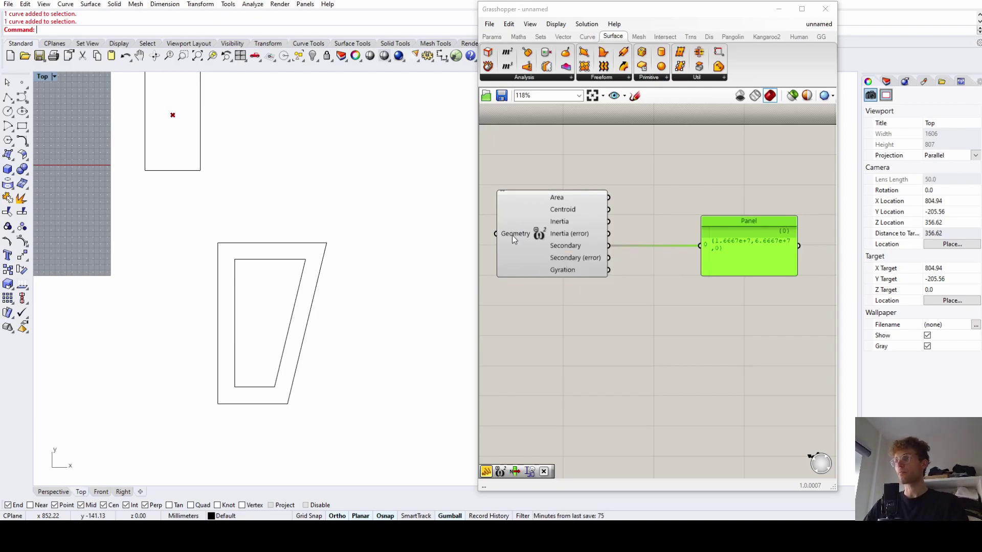
left_click(14, 161)
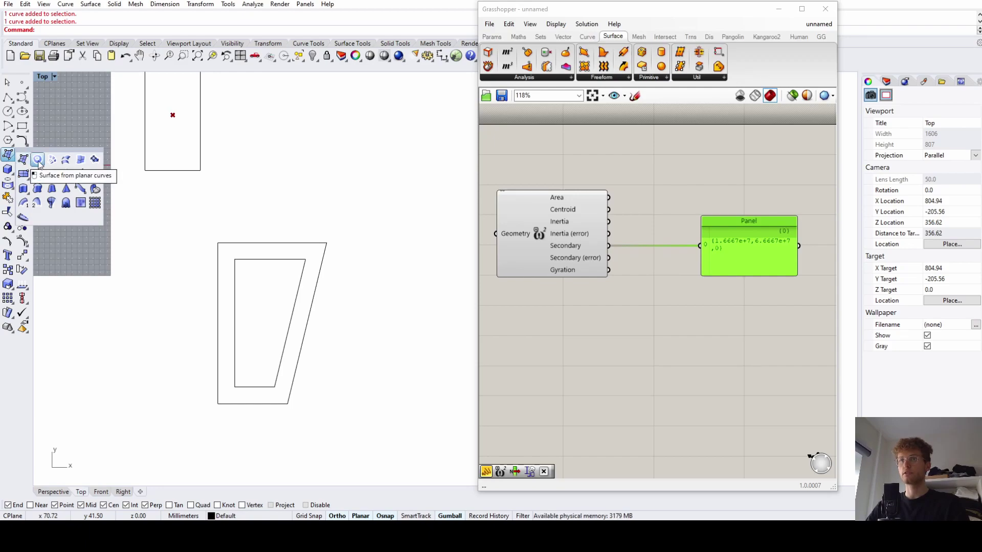
left_click(38, 159)
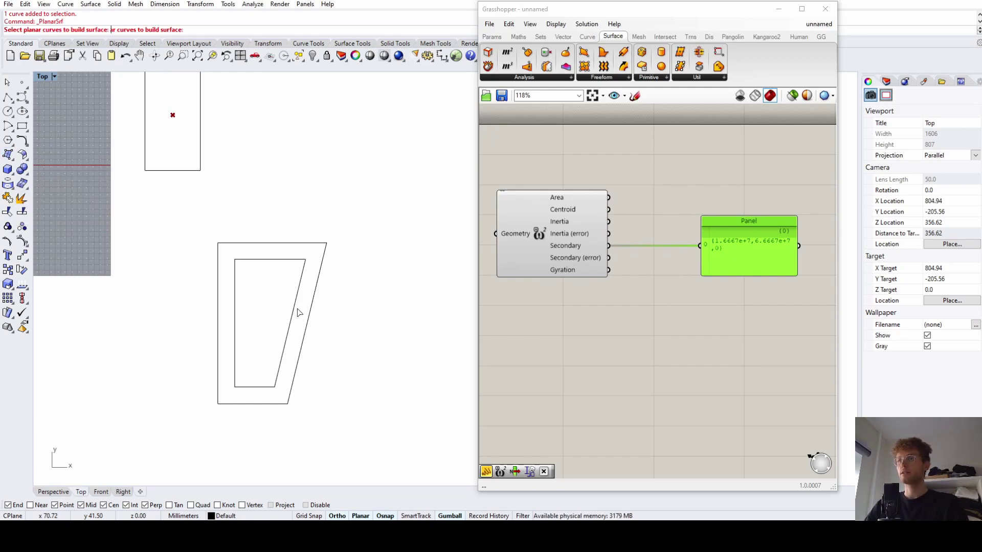
left_click(219, 284)
left_click(235, 302)
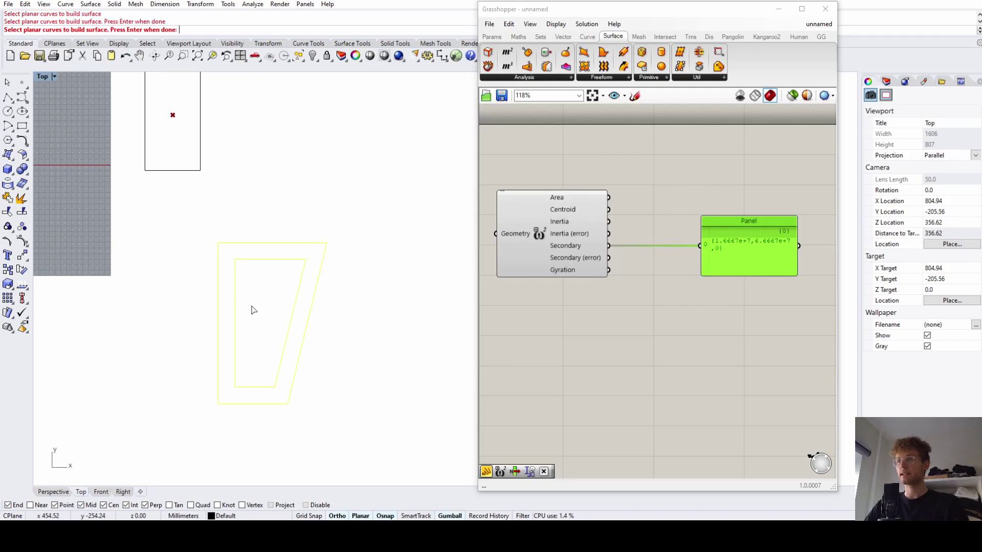
key("Return")
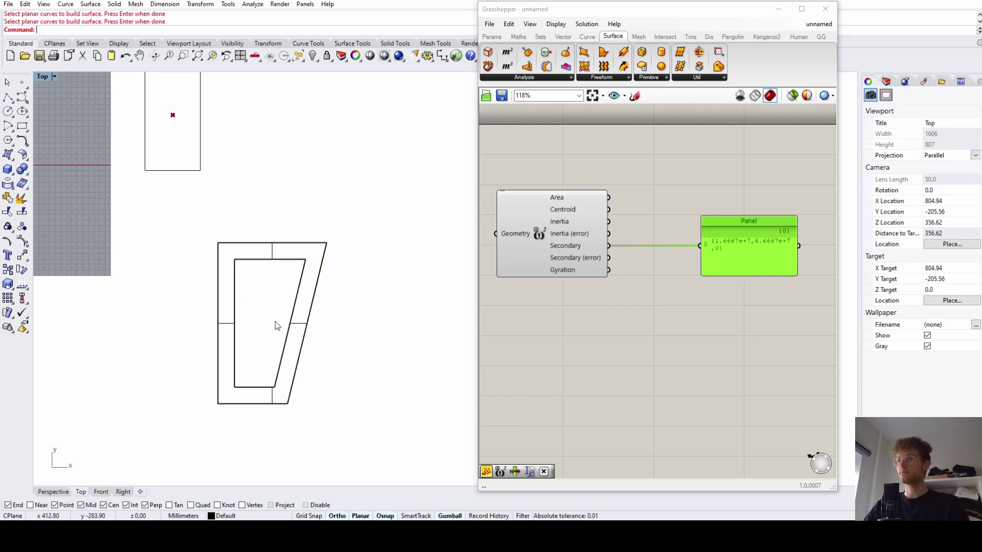
Alt-drag a duplicate of the hollow surface and place it beside the original.
left_click(250, 252)
scroll(241, 222, "down", 3)
left_click_drag(257, 247, 244, 368)
key("alt")
left_click_drag(161, 382, 139, 303)
left_click(121, 317)
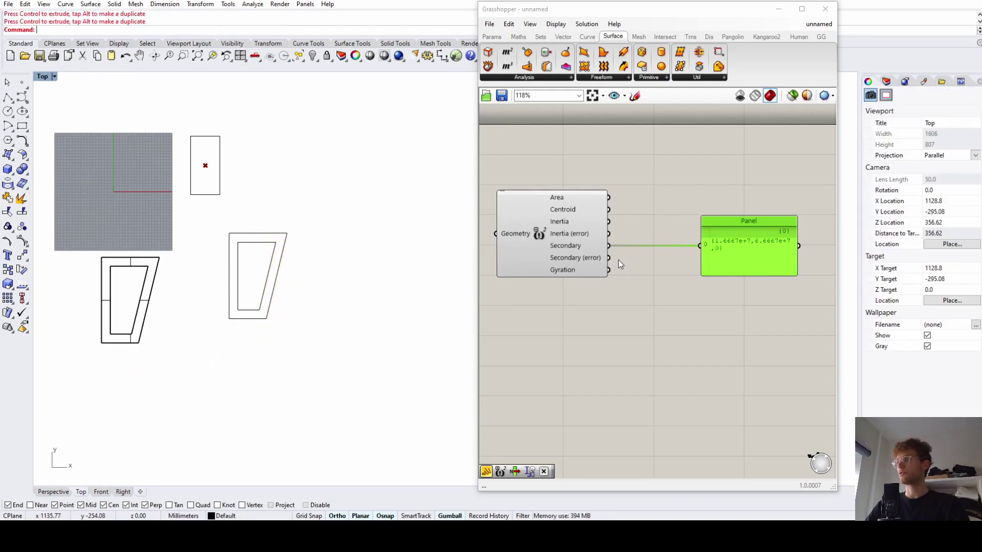
Reference the hollow trapezoid surface as Area Moments geometry, giving {8.8777e+7, 2.2544e+8, 0}.
right_click(516, 236)
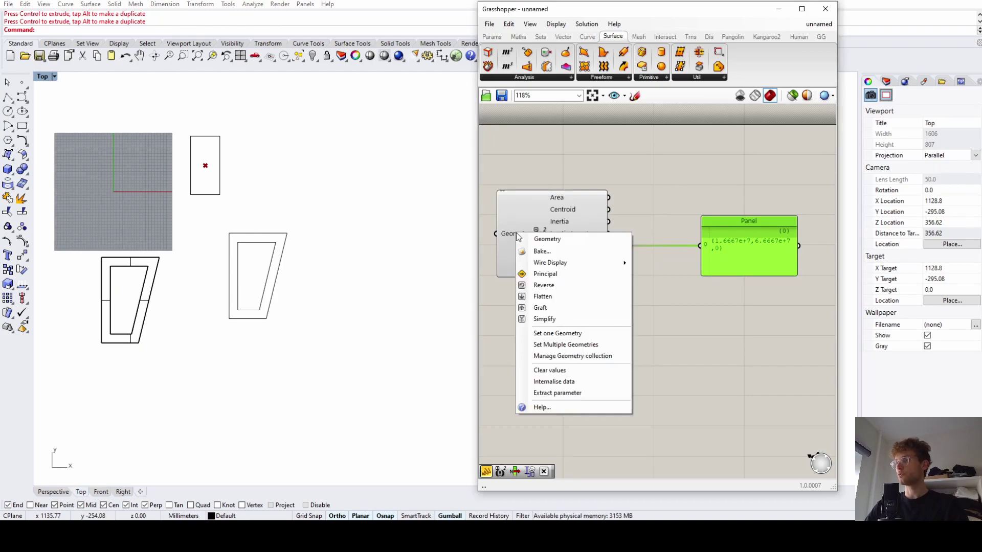
left_click(552, 333)
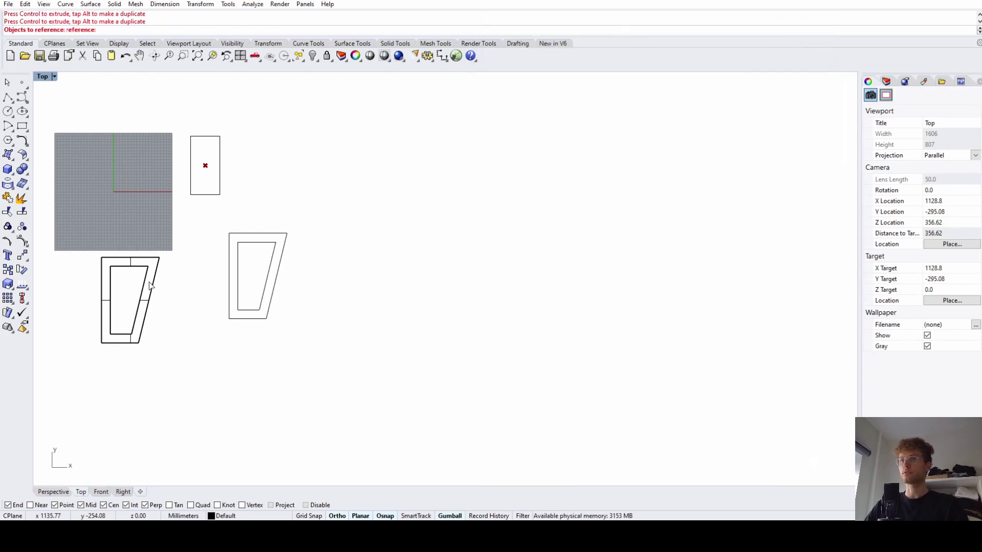
left_click(132, 262)
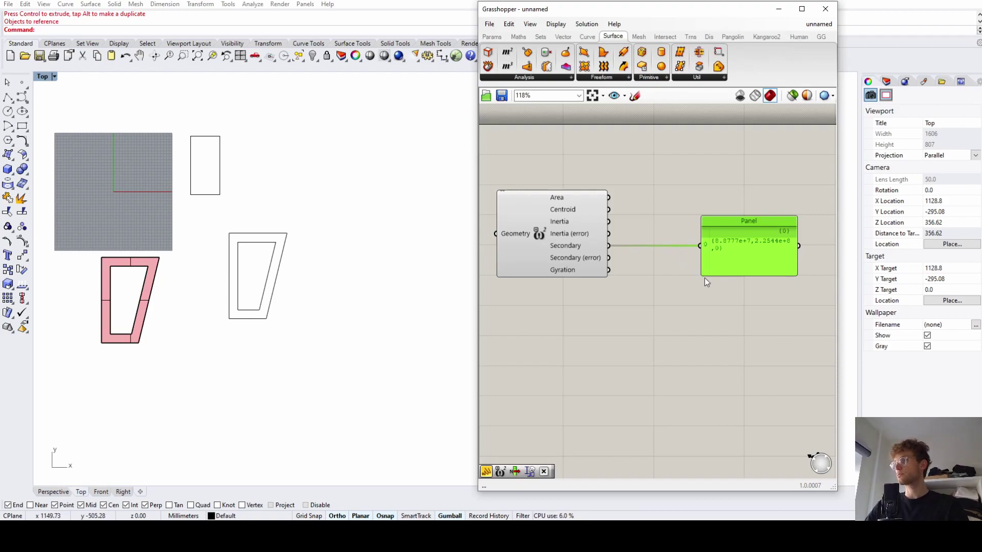
scroll(793, 251, "up", 2)
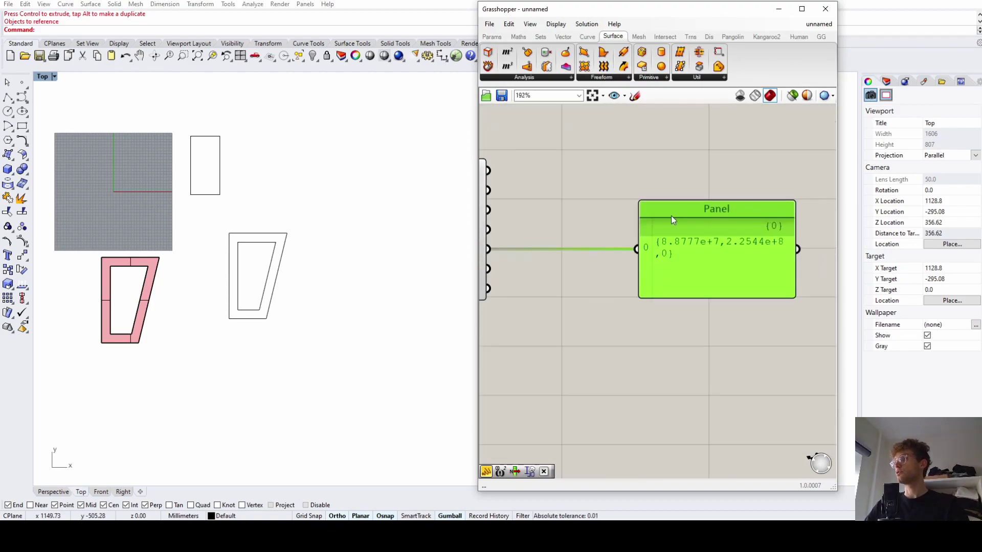
scroll(675, 225, "down", 2)
scroll(686, 231, "up", 1)
scroll(686, 231, "up", 2)
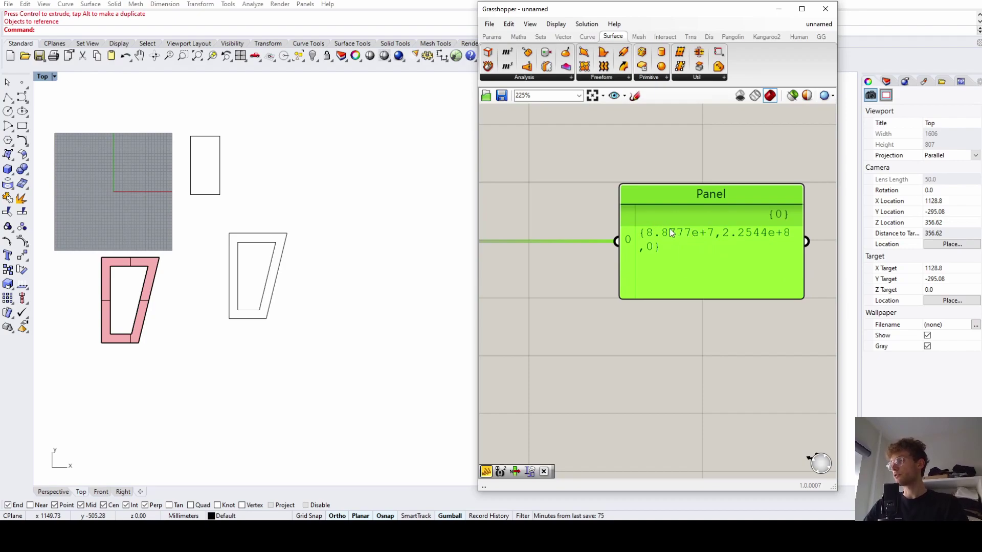
scroll(421, 254, "down", 1)
scroll(486, 257, "down", 1)
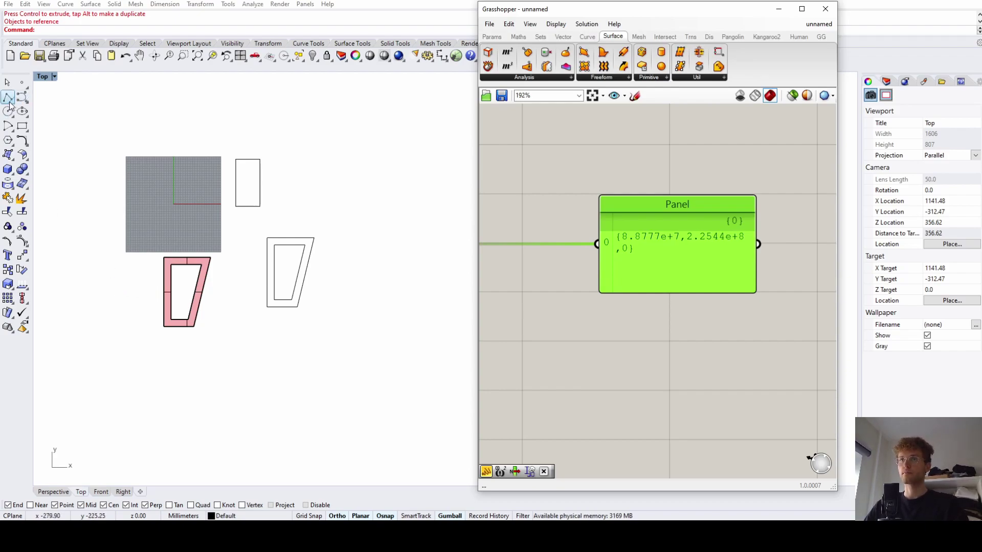
Draw a horizontal line and a vertical line across the hollow surface as references.
left_click(9, 98)
left_click(102, 283)
left_click(146, 283)
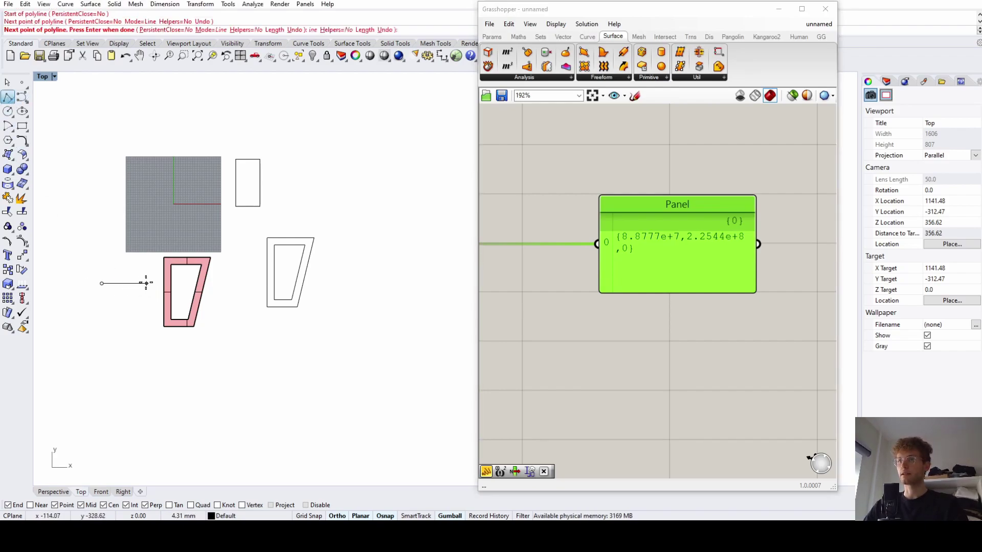
key("Return")
key("Return")
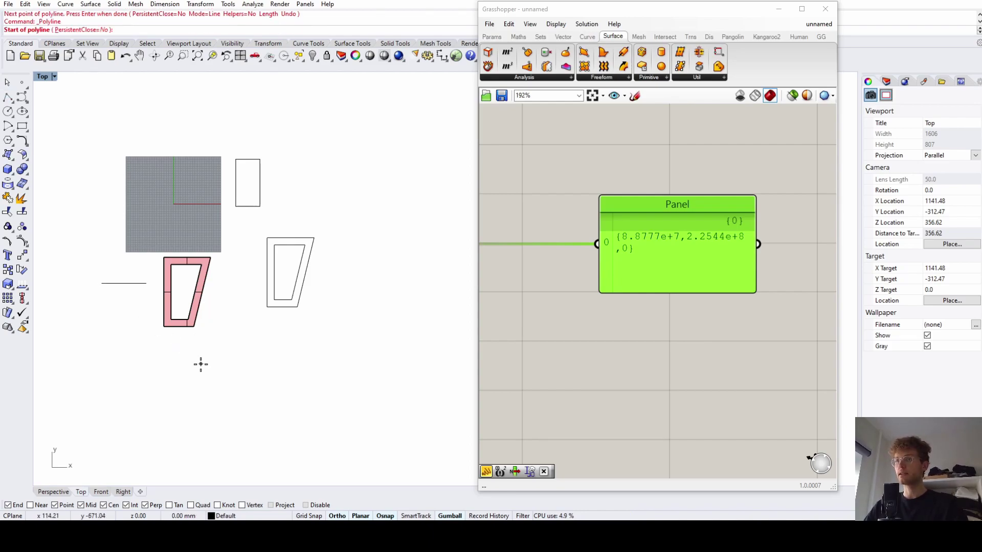
left_click(186, 239)
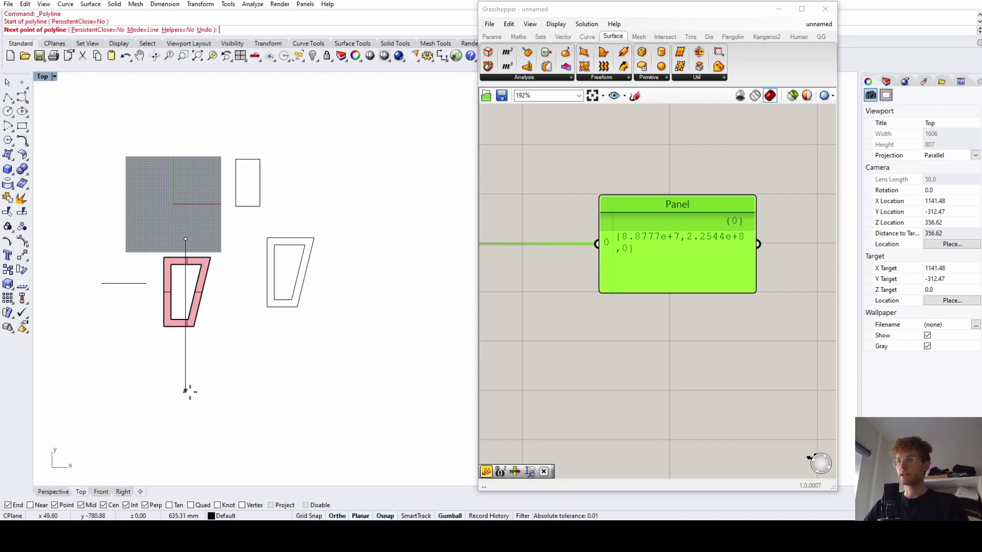
left_click(186, 394)
key("Return")
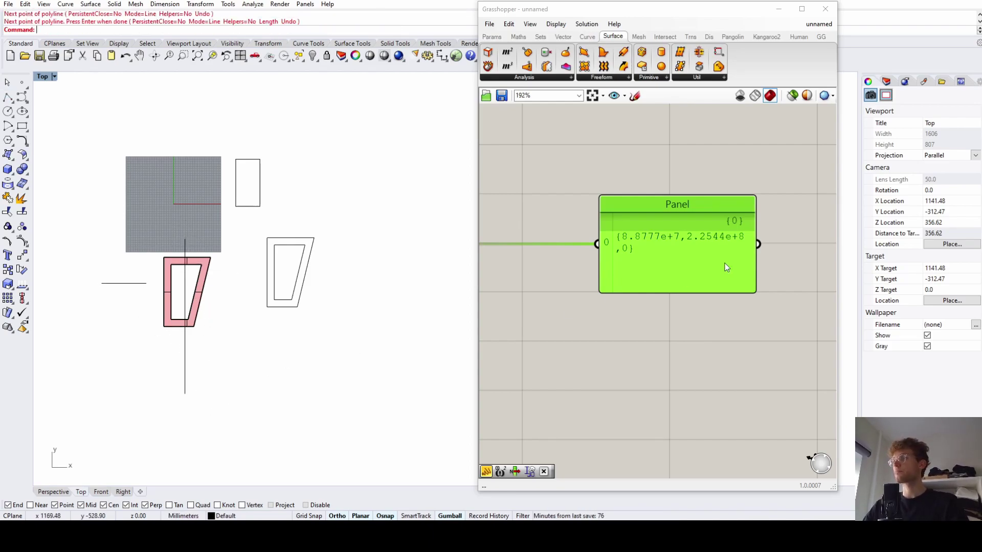